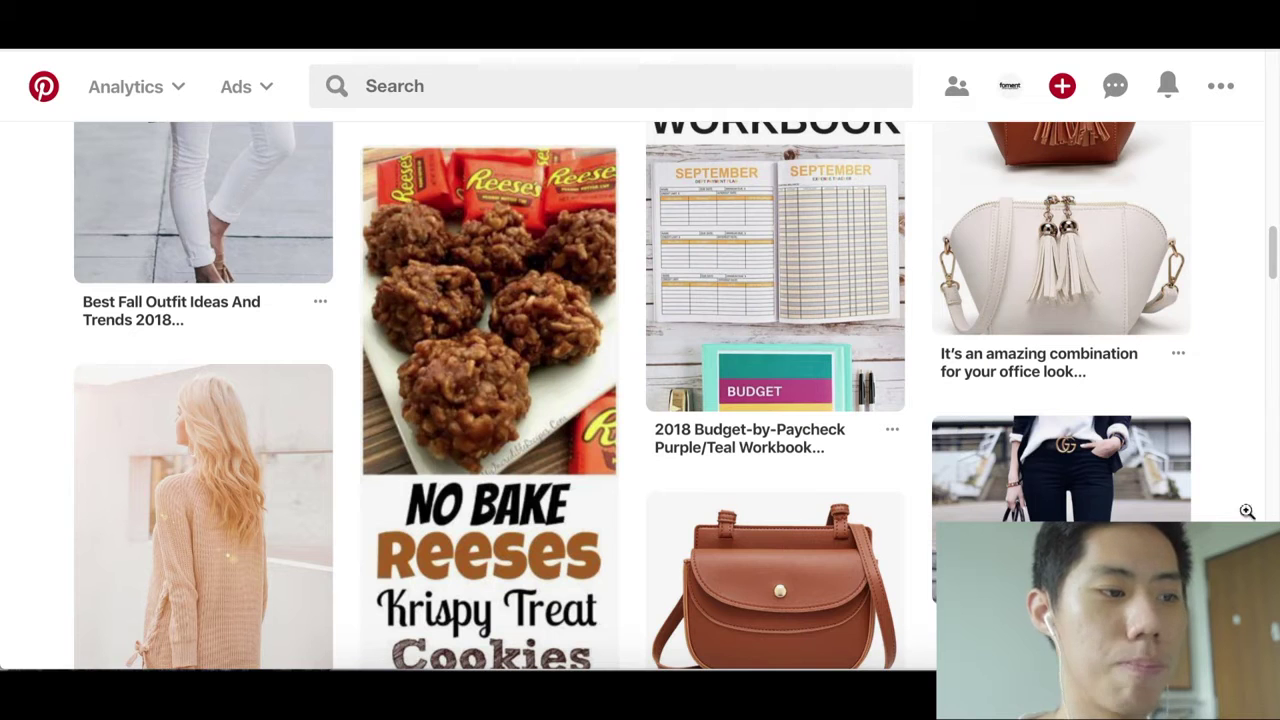
Browse the home feed, open the pin "10 Wardrobe Key Pieces every closet needs", and return to the feed.
{"action": "scroll", "coordinate": [852, 326], "scroll_direction": "down", "scroll_amount": 4}
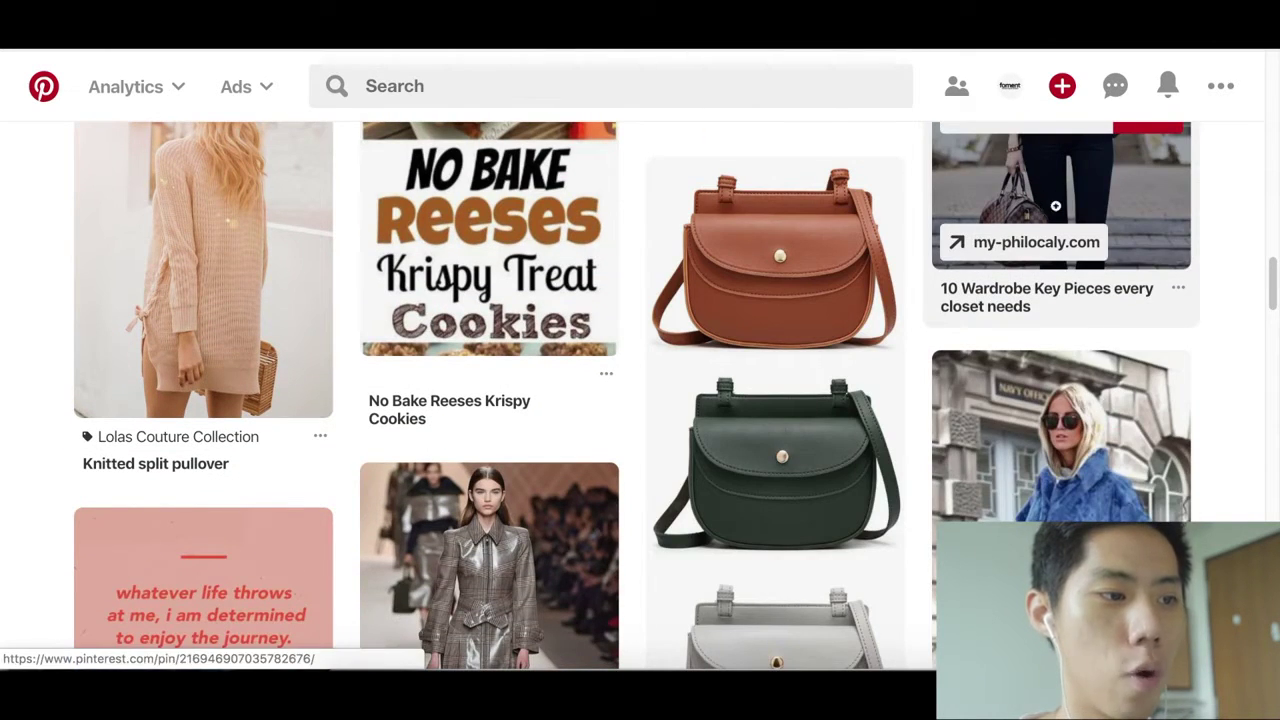
{"action": "scroll", "coordinate": [1055, 206], "scroll_direction": "up", "scroll_amount": 1}
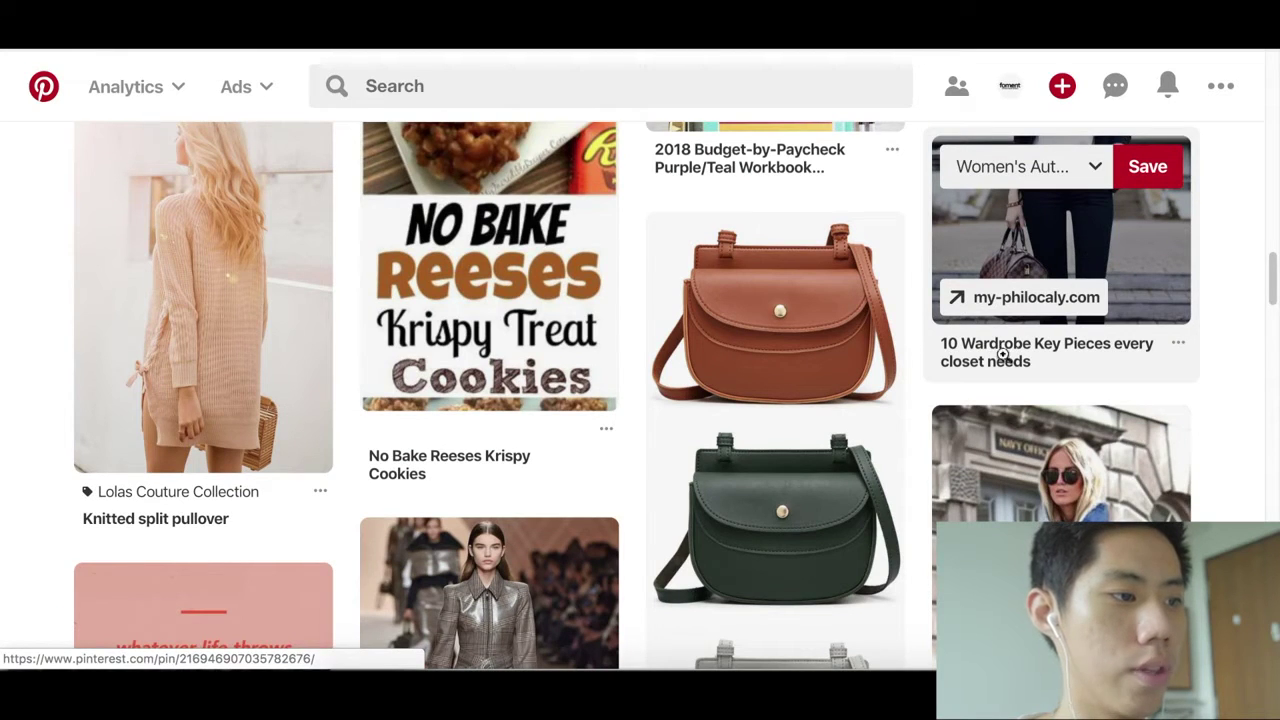
{"action": "left_click", "coordinate": [1002, 355]}
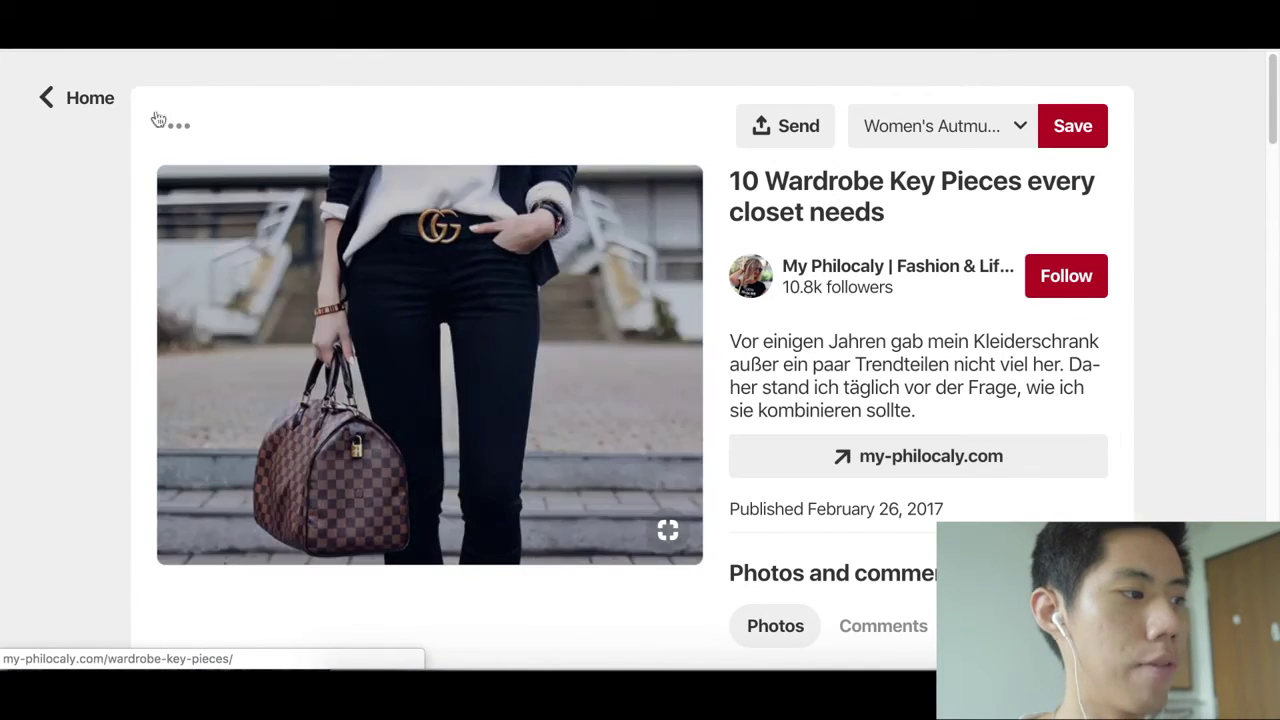
{"action": "left_click", "coordinate": [70, 105]}
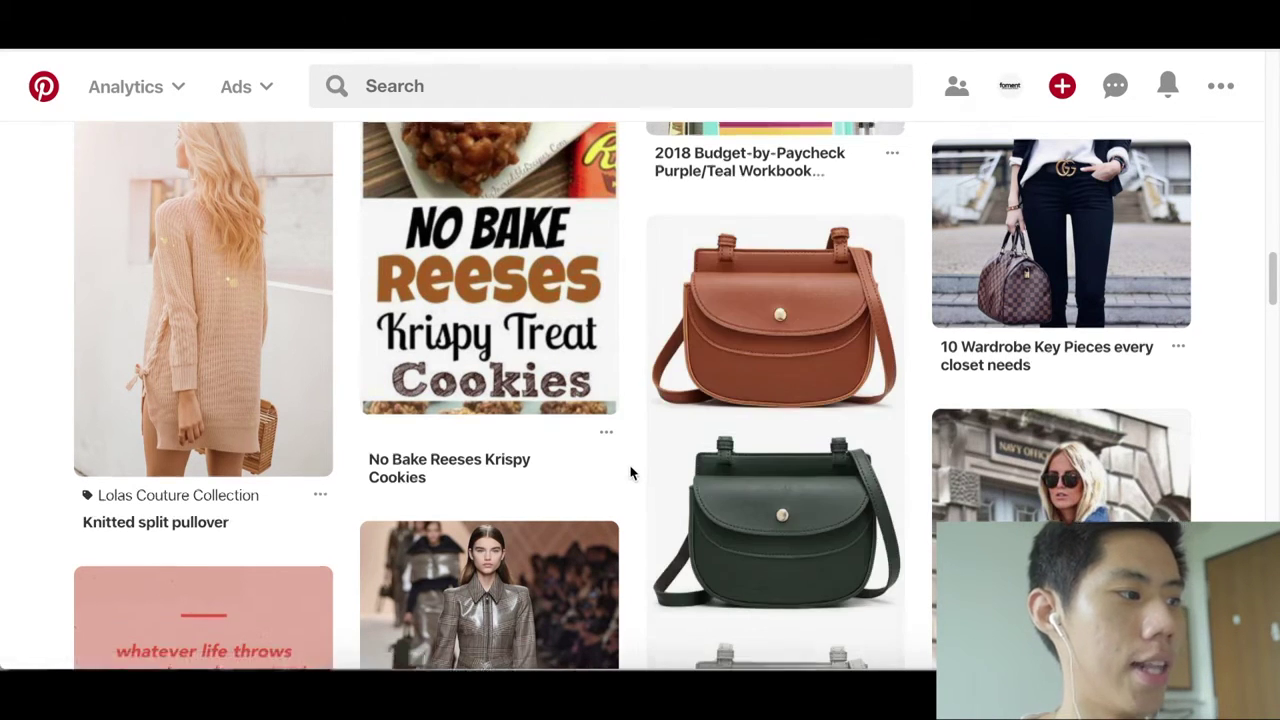
Open the analytics overview and examine the Pinterest profile, People you reach and website activity charts.
{"action": "scroll", "coordinate": [631, 474], "scroll_direction": "up", "scroll_amount": 6}
{"action": "left_click", "coordinate": [175, 88]}
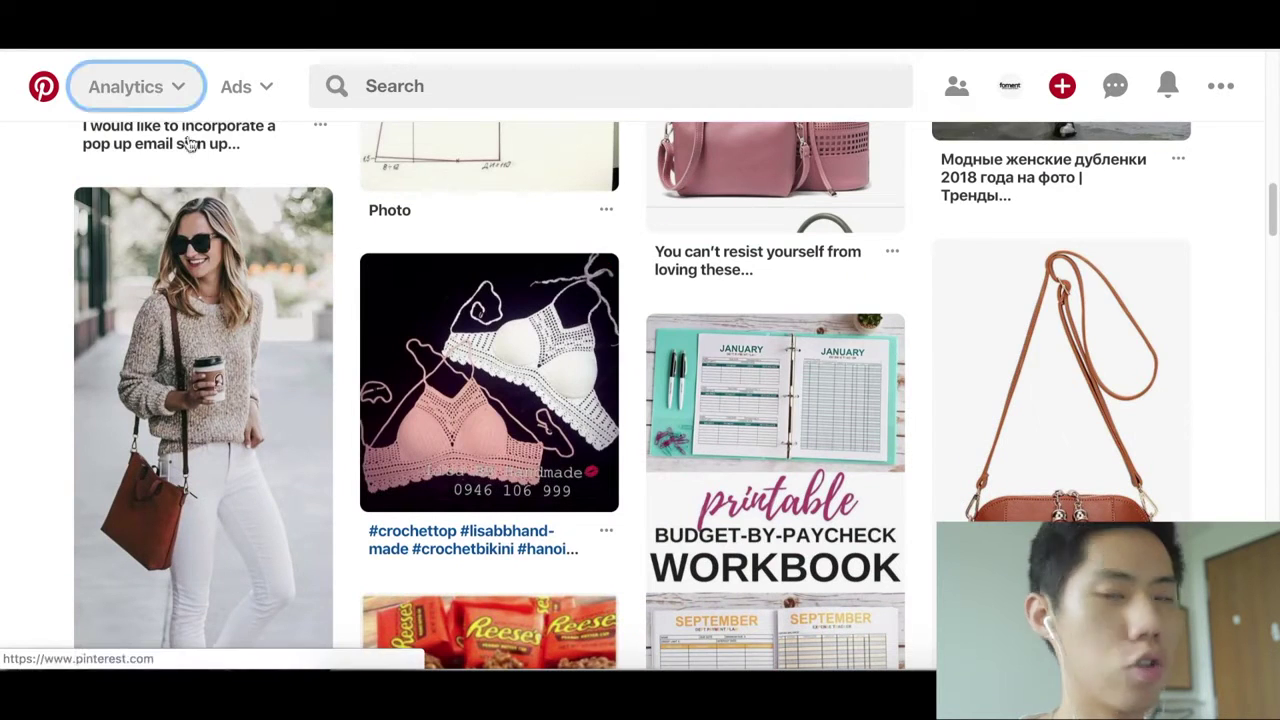
{"action": "left_click", "coordinate": [679, 214]}
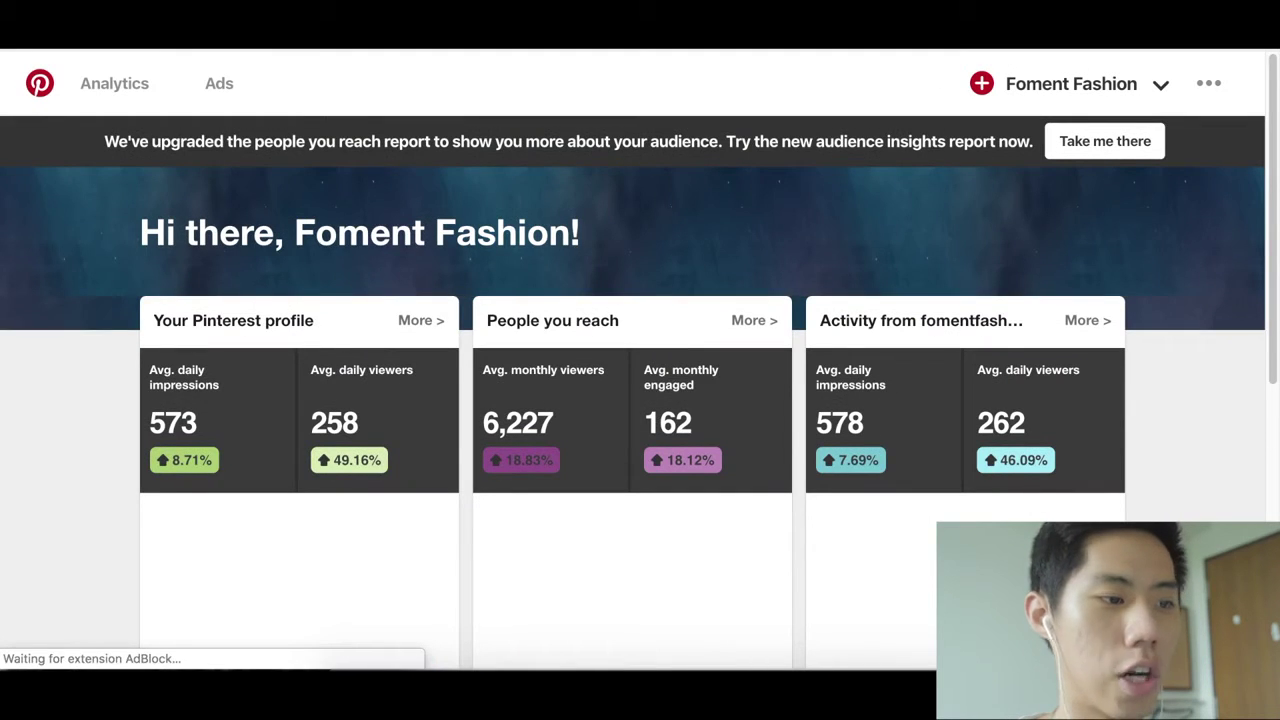
{"action": "scroll", "coordinate": [640, 380], "scroll_direction": "down", "scroll_amount": 2}
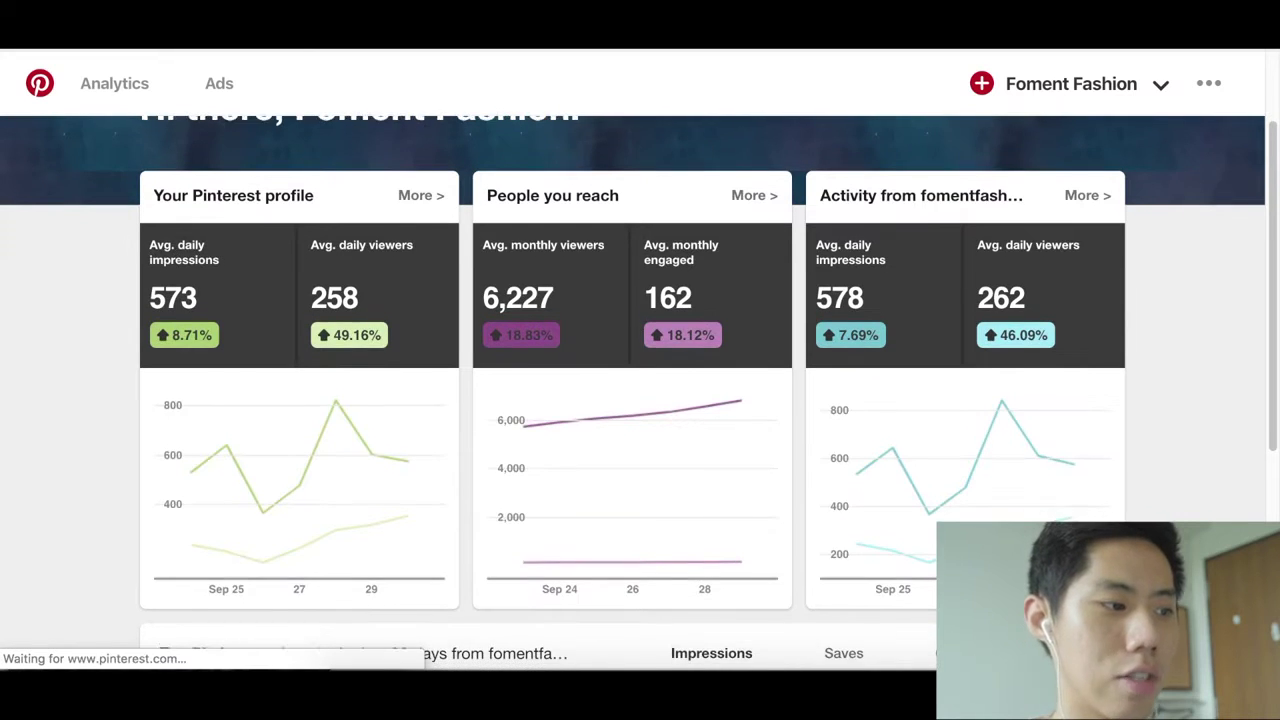
{"action": "scroll", "coordinate": [1133, 518], "scroll_direction": "down", "scroll_amount": 1}
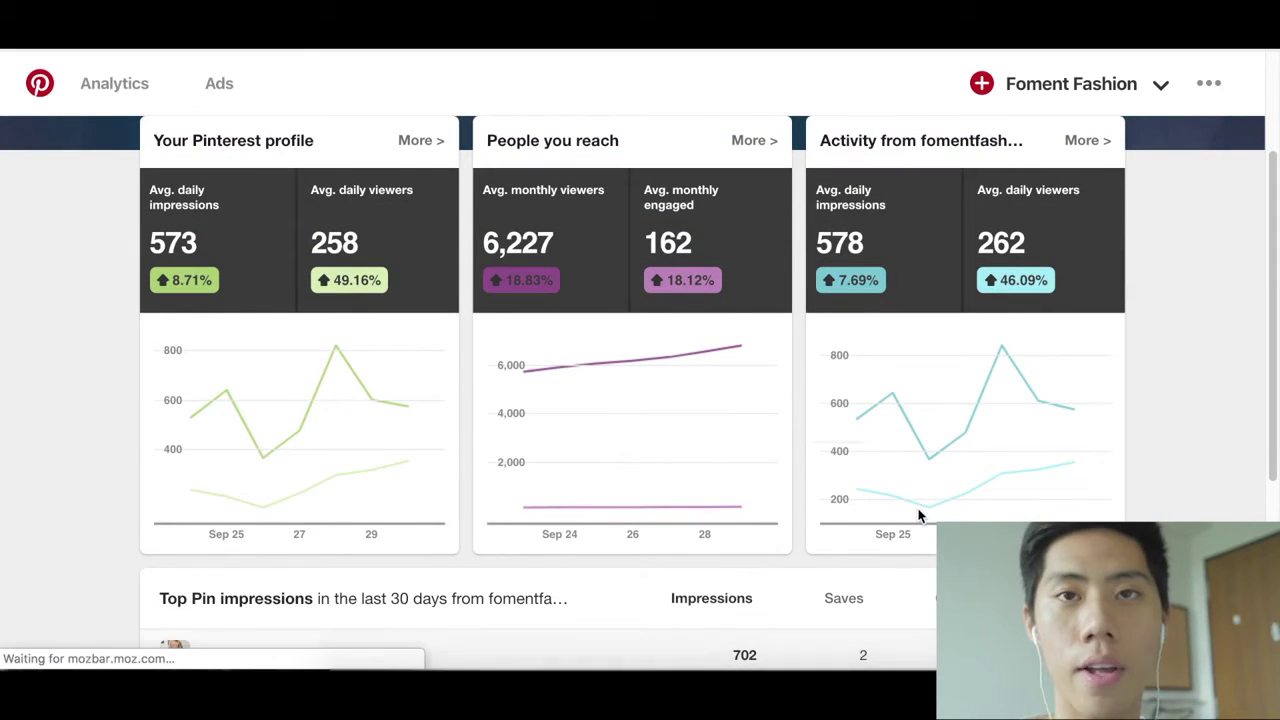
{"action": "mouse_move", "coordinate": [921, 515]}
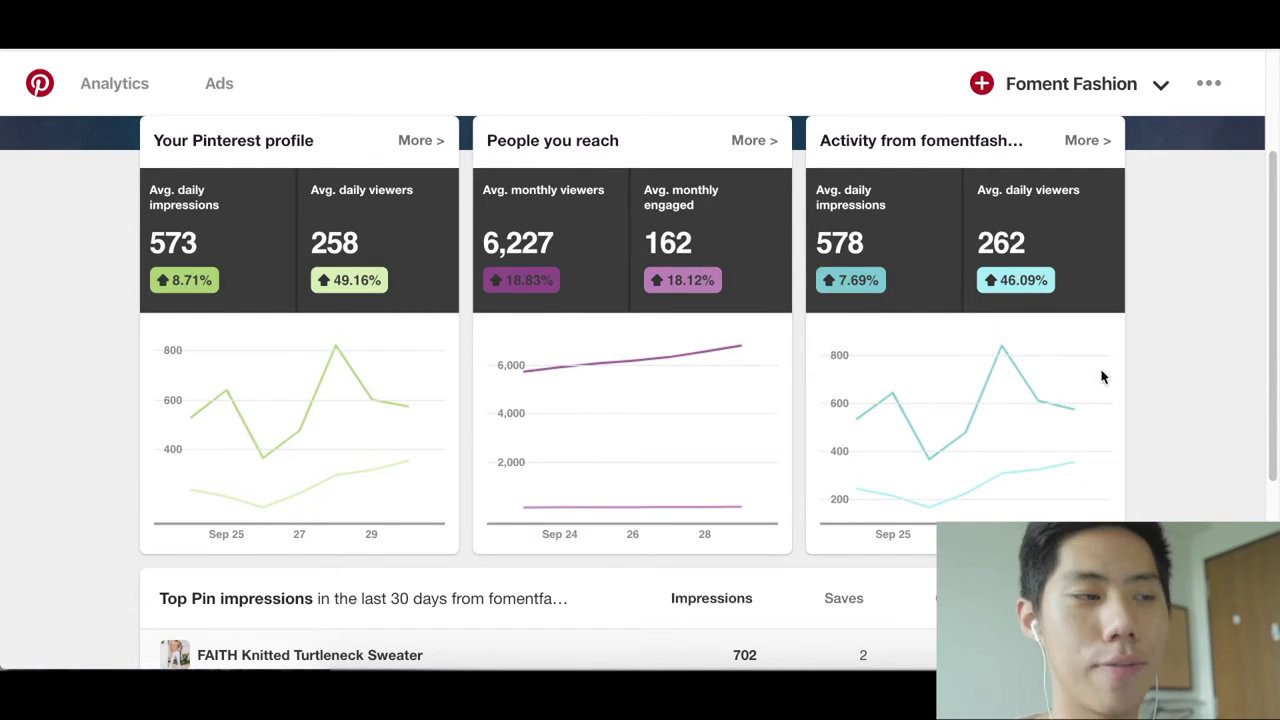
Examine the Top Pin impressions table for the last 30 days, along with the website activity chart's daily figures.
{"action": "scroll", "coordinate": [973, 366], "scroll_direction": "down", "scroll_amount": 2}
{"action": "scroll", "coordinate": [1137, 391], "scroll_direction": "down", "scroll_amount": 2}
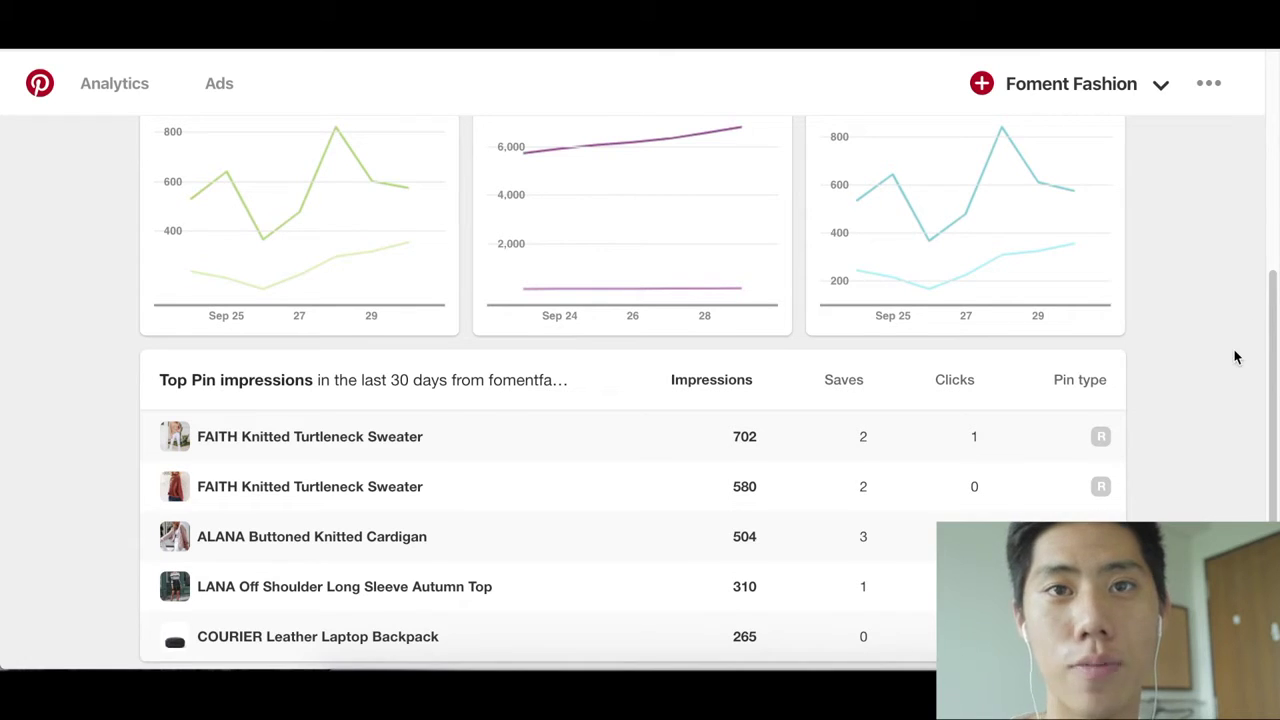
{"action": "scroll", "coordinate": [1235, 354], "scroll_direction": "down", "scroll_amount": 1}
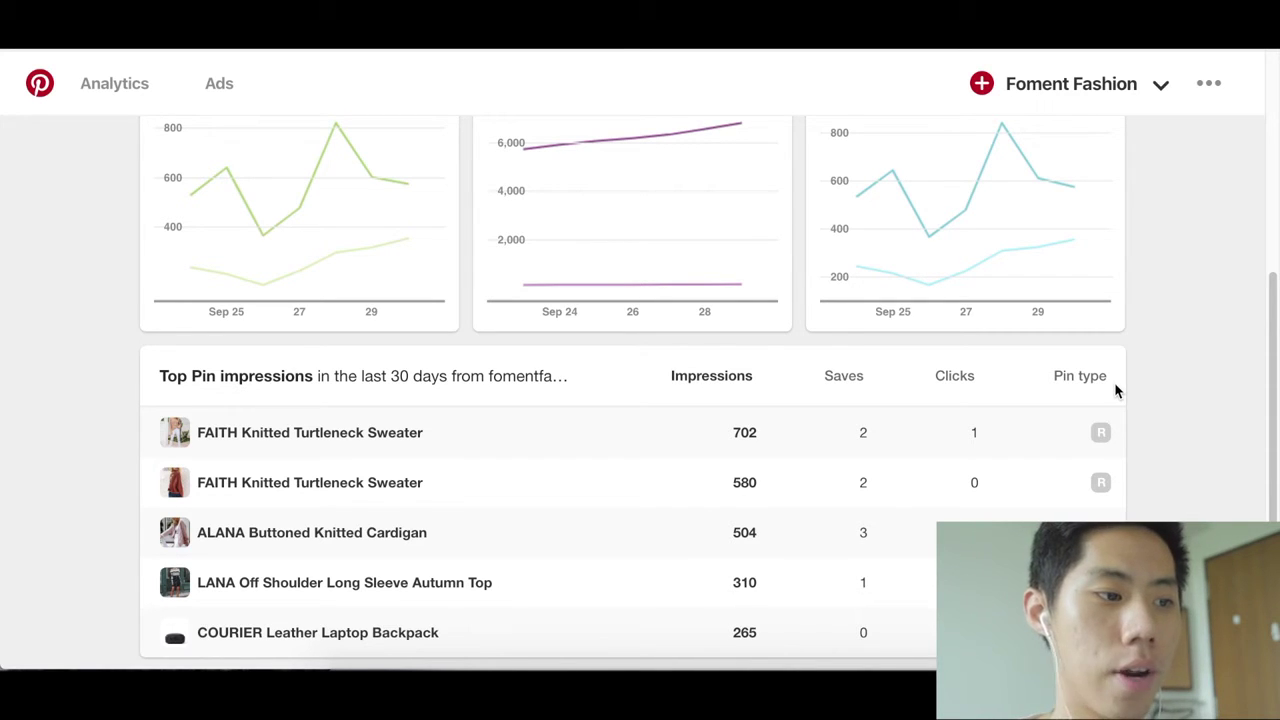
{"action": "scroll", "coordinate": [1220, 321], "scroll_direction": "down", "scroll_amount": 1}
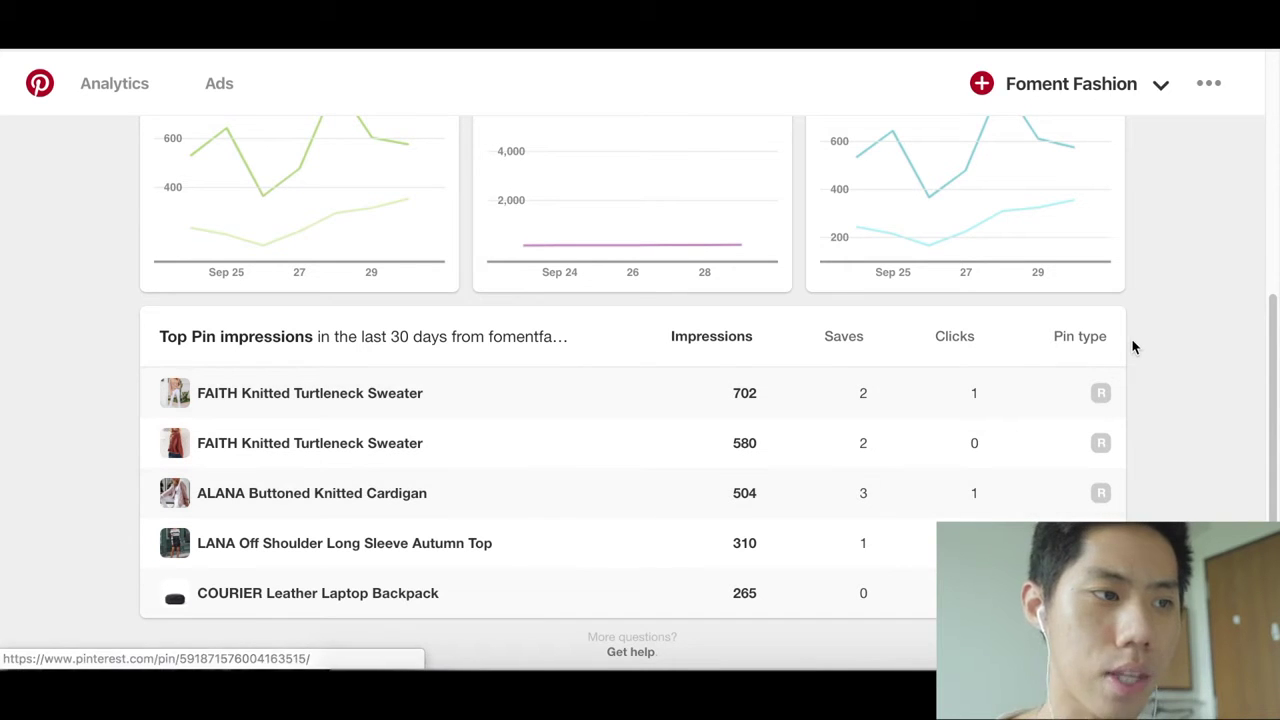
{"action": "scroll", "coordinate": [1246, 309], "scroll_direction": "up", "scroll_amount": 1}
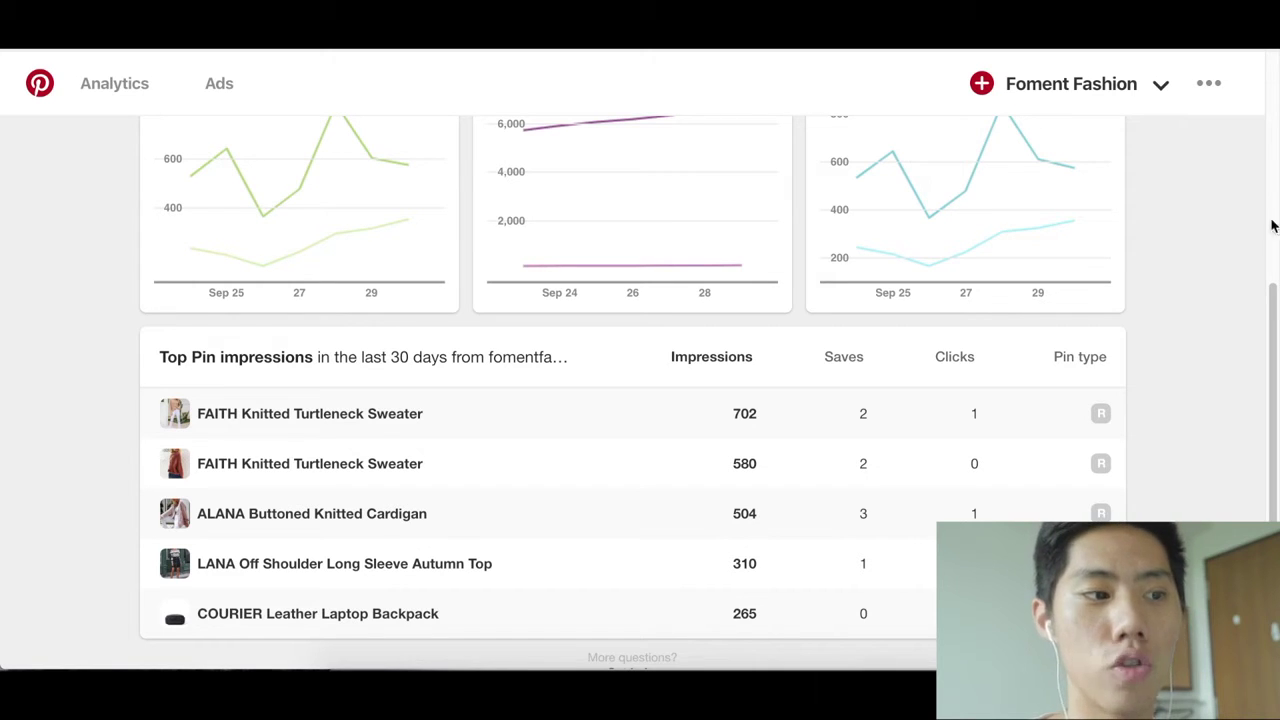
{"action": "scroll", "coordinate": [1240, 390], "scroll_direction": "up", "scroll_amount": 1}
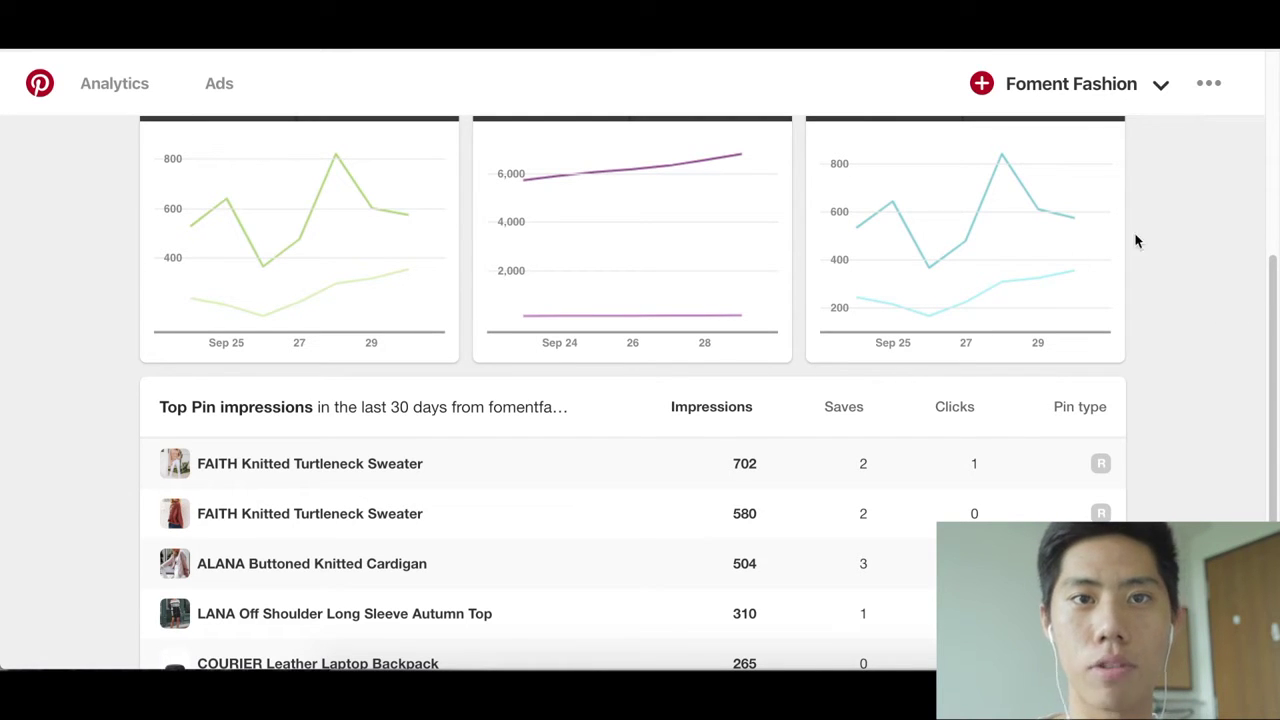
{"action": "mouse_move", "coordinate": [1063, 263]}
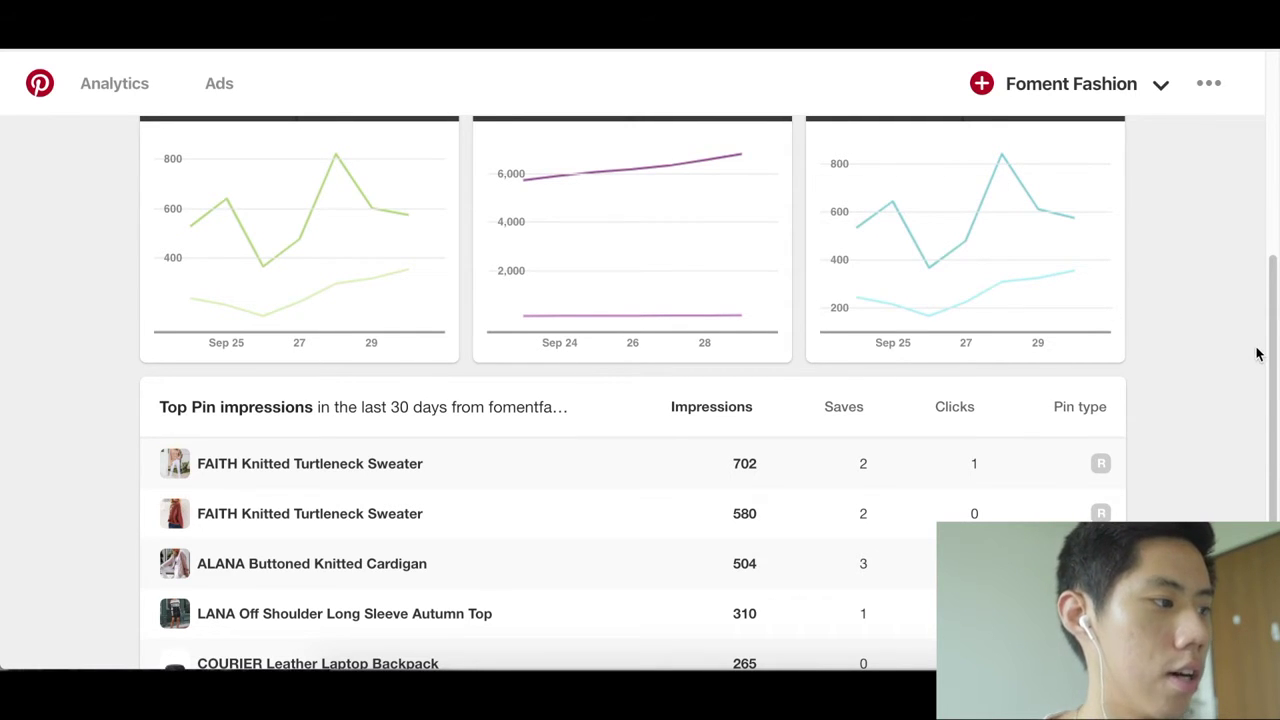
{"action": "scroll", "coordinate": [1258, 354], "scroll_direction": "up", "scroll_amount": 1}
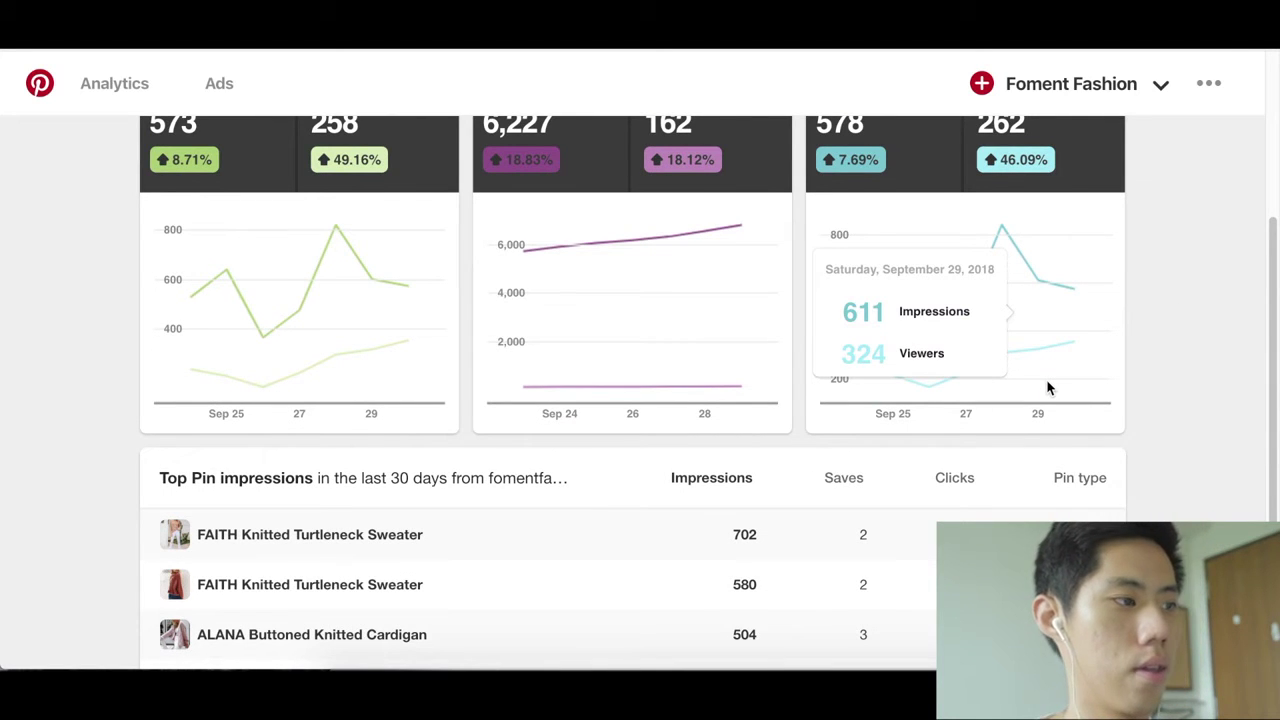
{"action": "scroll", "coordinate": [1046, 400], "scroll_direction": "up", "scroll_amount": 1}
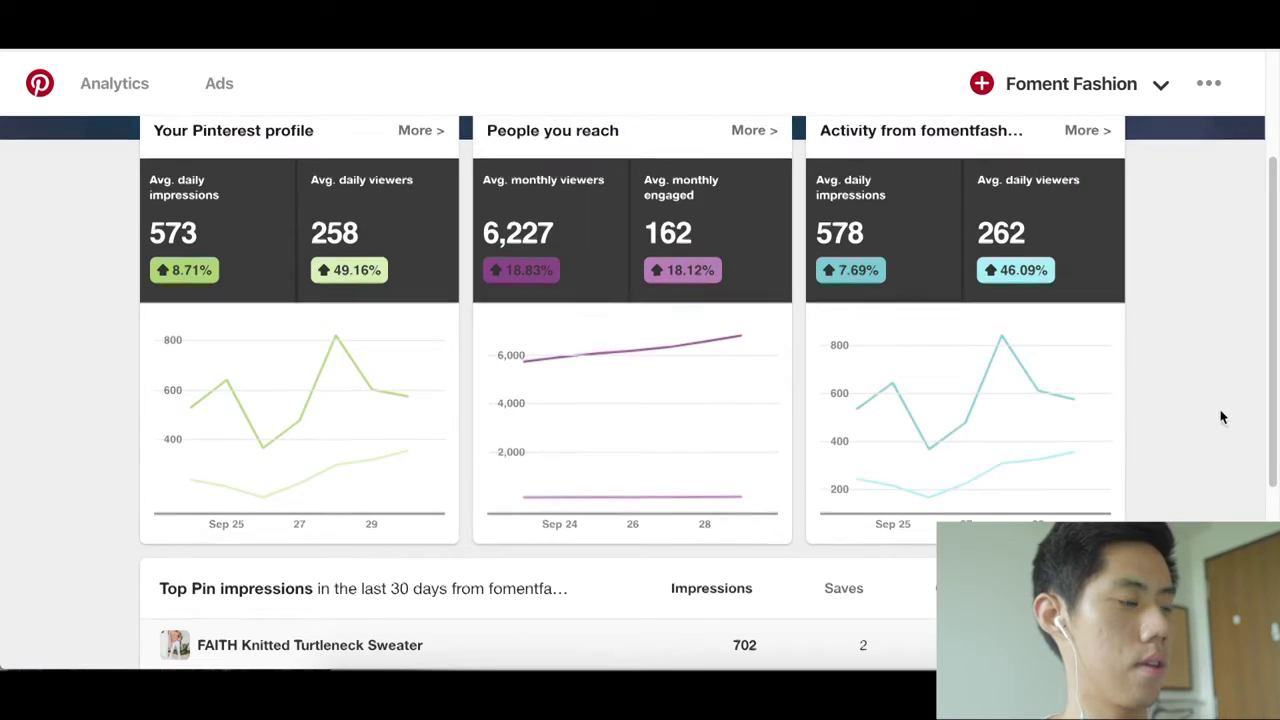
Open the Profile analytics report and review its impressions chart and top pins.
{"action": "scroll", "coordinate": [1222, 418], "scroll_direction": "up", "scroll_amount": 1}
{"action": "left_click", "coordinate": [136, 100]}
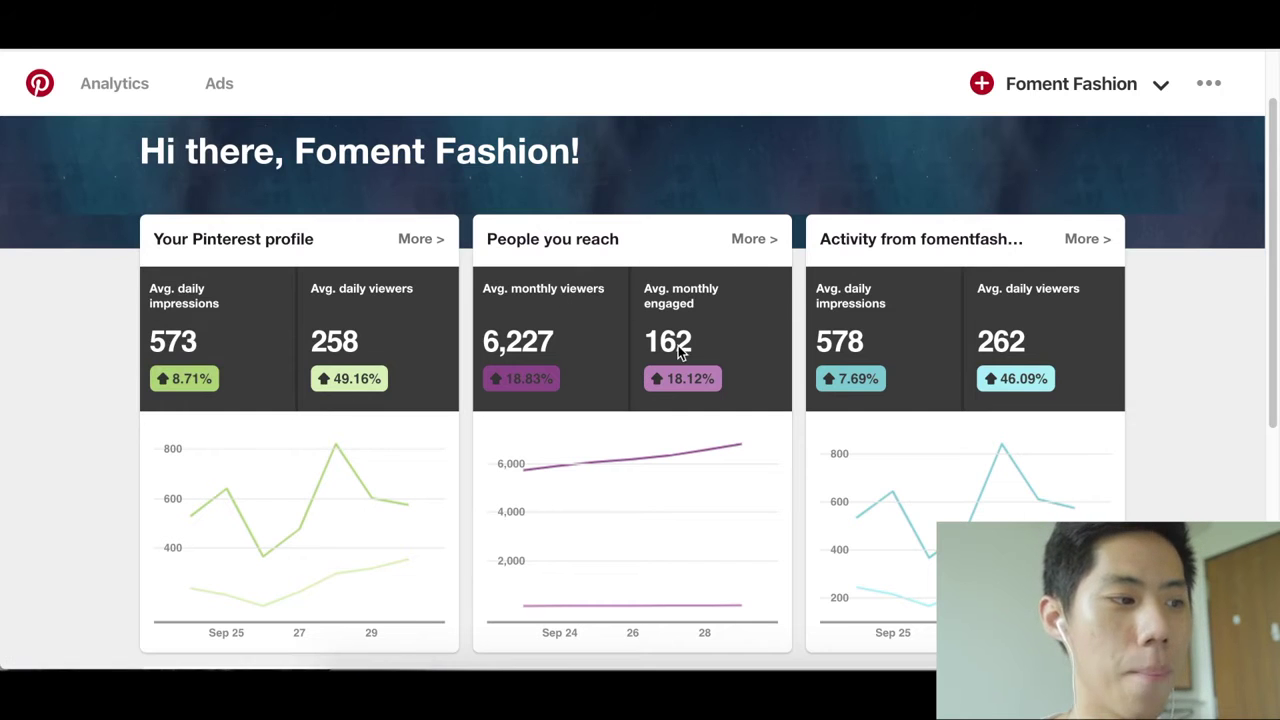
{"action": "scroll", "coordinate": [692, 352], "scroll_direction": "down", "scroll_amount": 2}
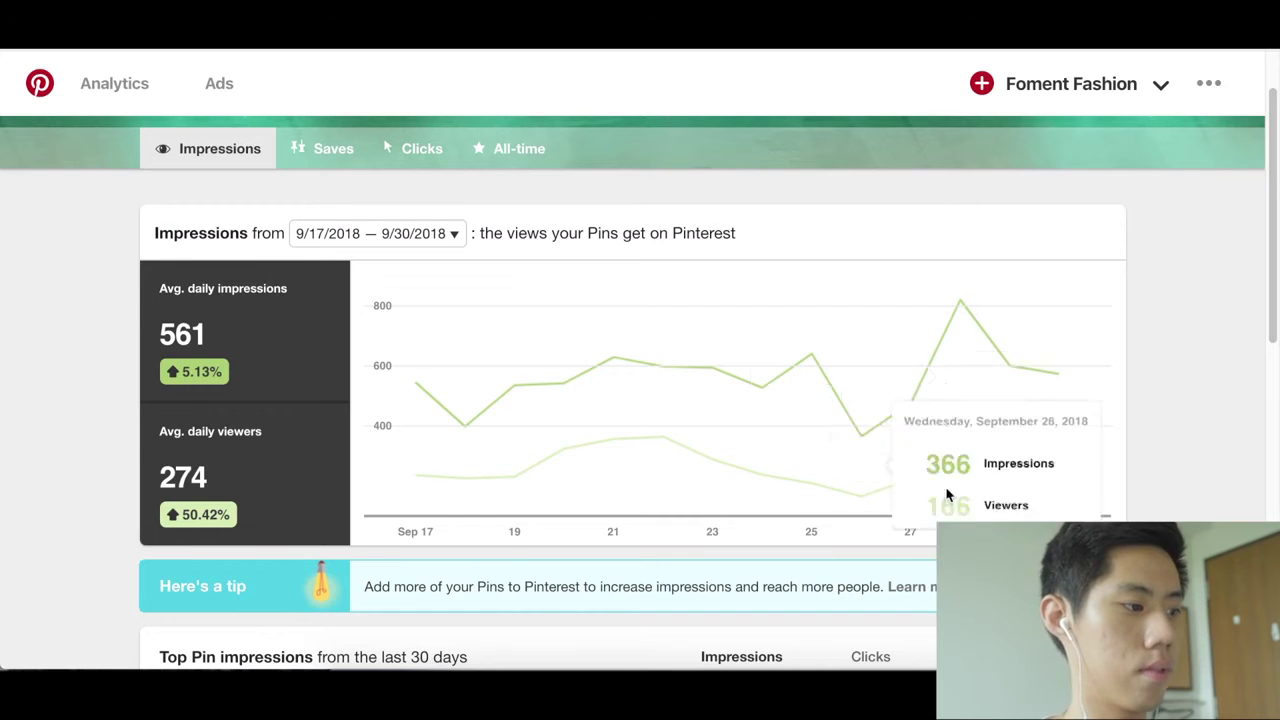
{"action": "scroll", "coordinate": [946, 494], "scroll_direction": "down", "scroll_amount": 5}
{"action": "scroll", "coordinate": [809, 417], "scroll_direction": "up", "scroll_amount": 6}
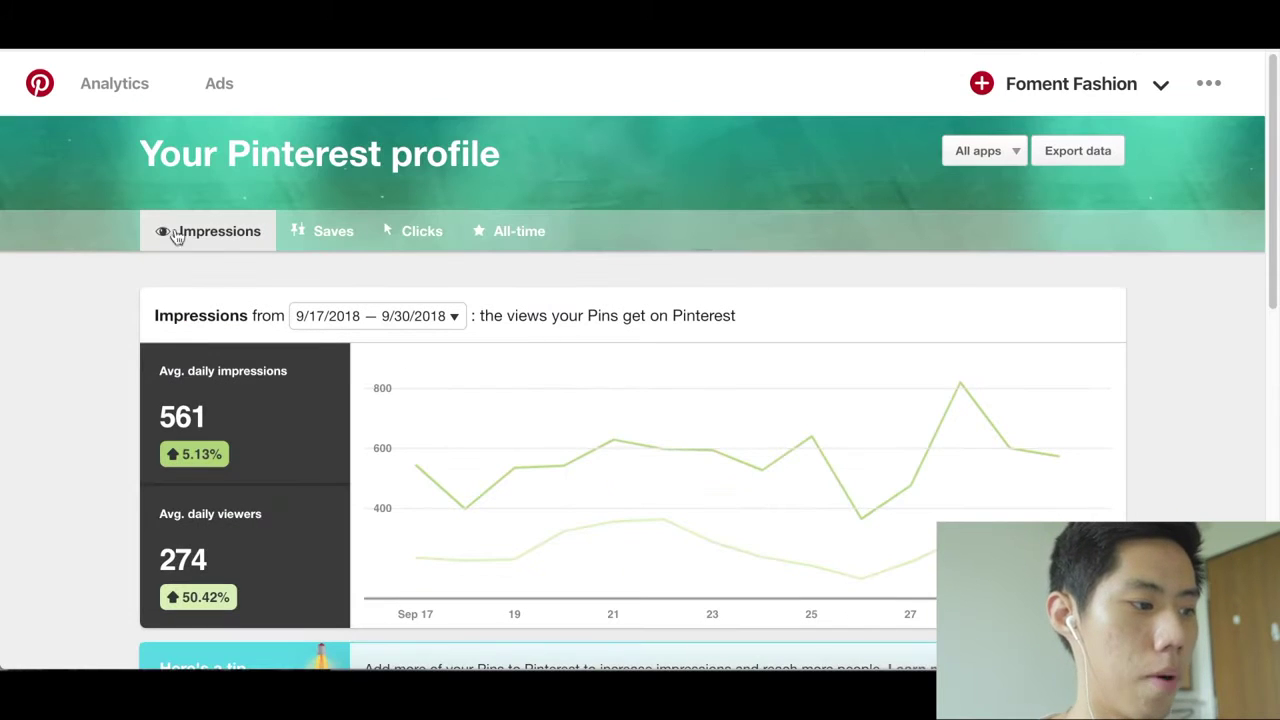
Open the People you reach report, set its date range to the last 30 days, and review the audience trend.
{"action": "left_click", "coordinate": [90, 90]}
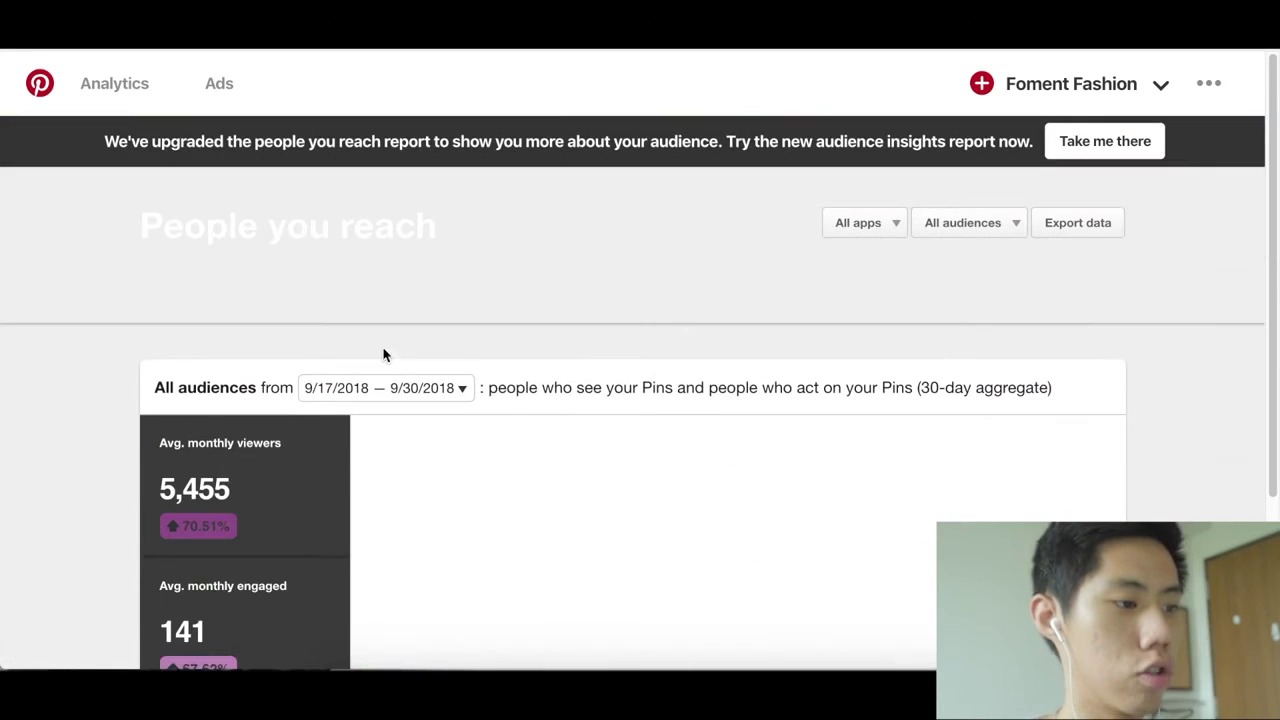
{"action": "scroll", "coordinate": [666, 363], "scroll_direction": "down", "scroll_amount": 2}
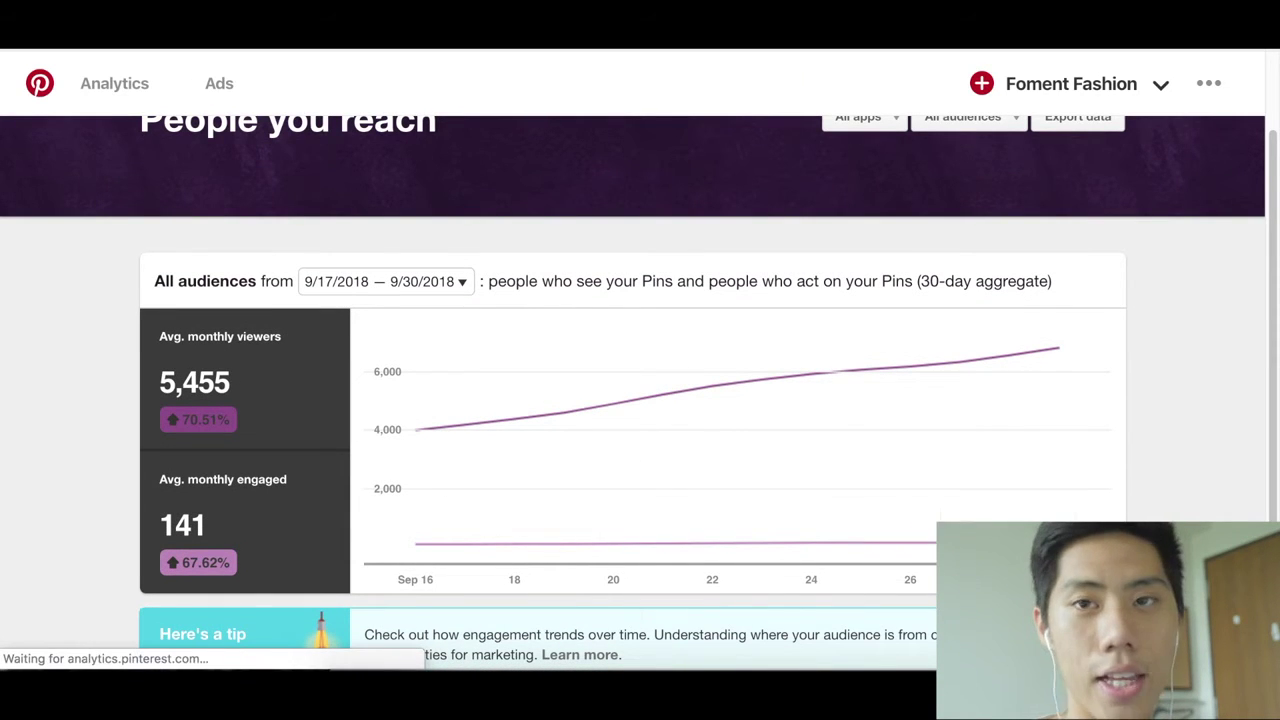
{"action": "left_click", "coordinate": [363, 293]}
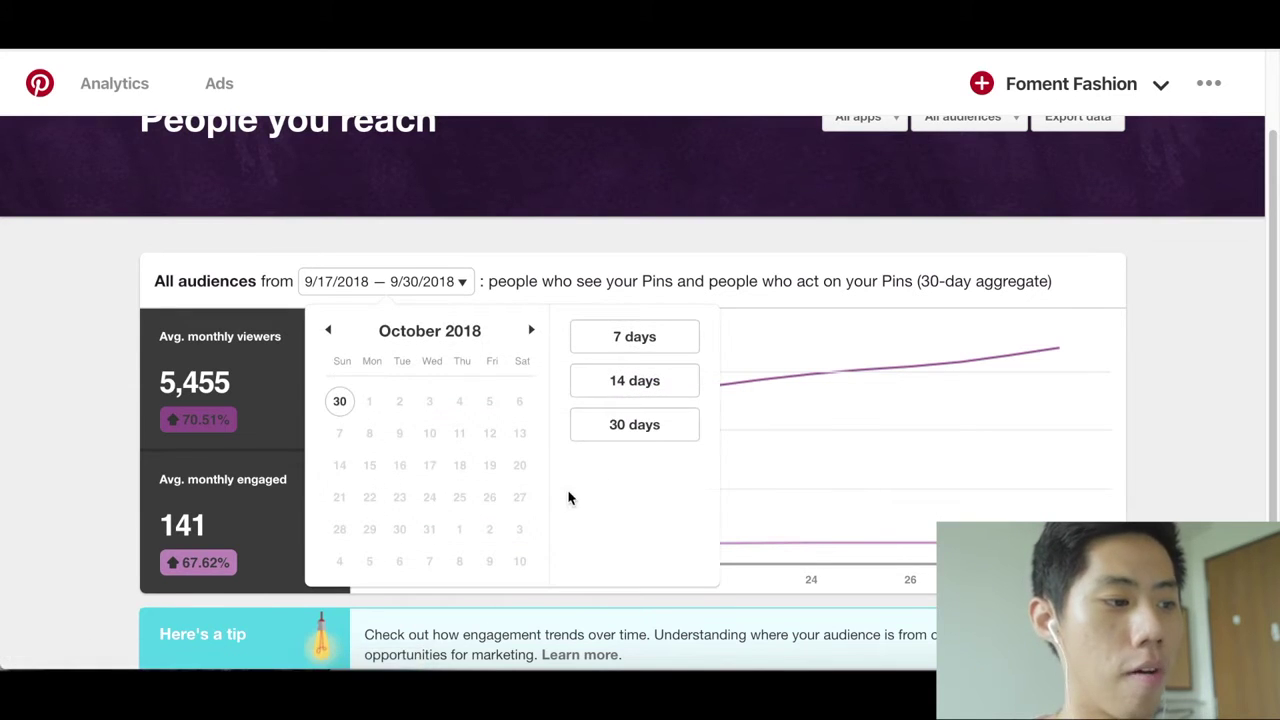
{"action": "left_click", "coordinate": [622, 437]}
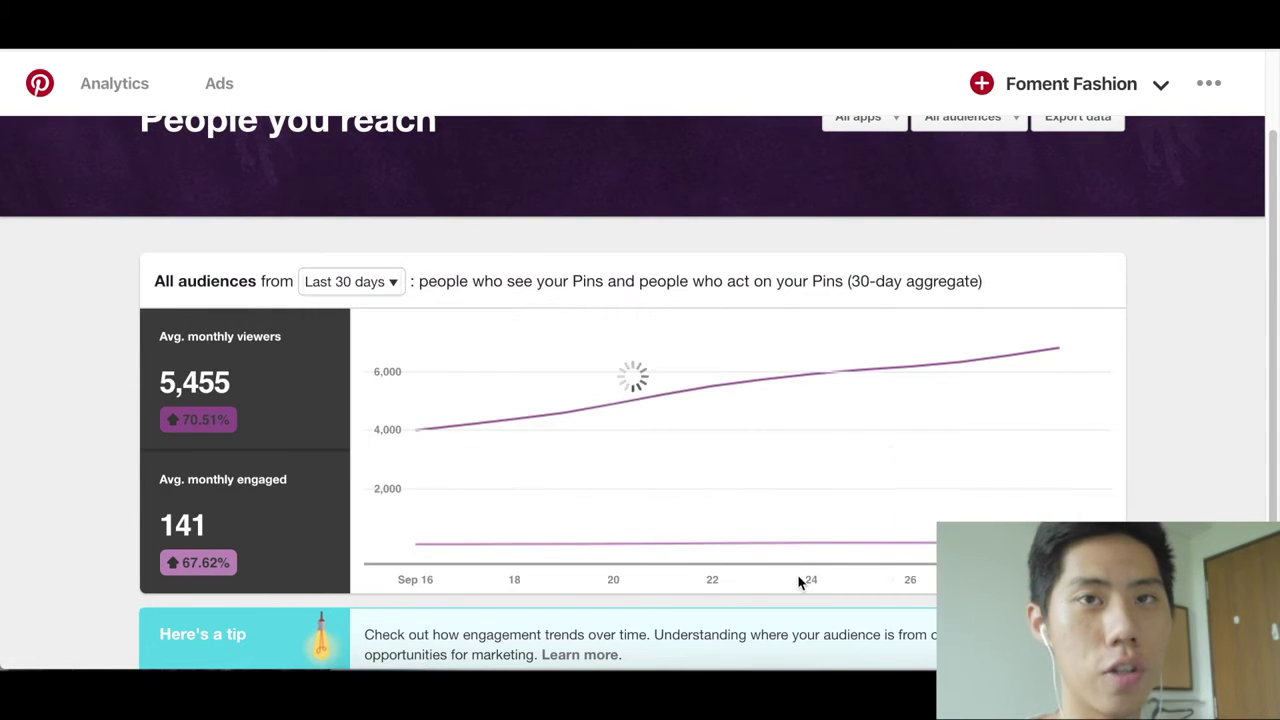
{"action": "mouse_move", "coordinate": [480, 534]}
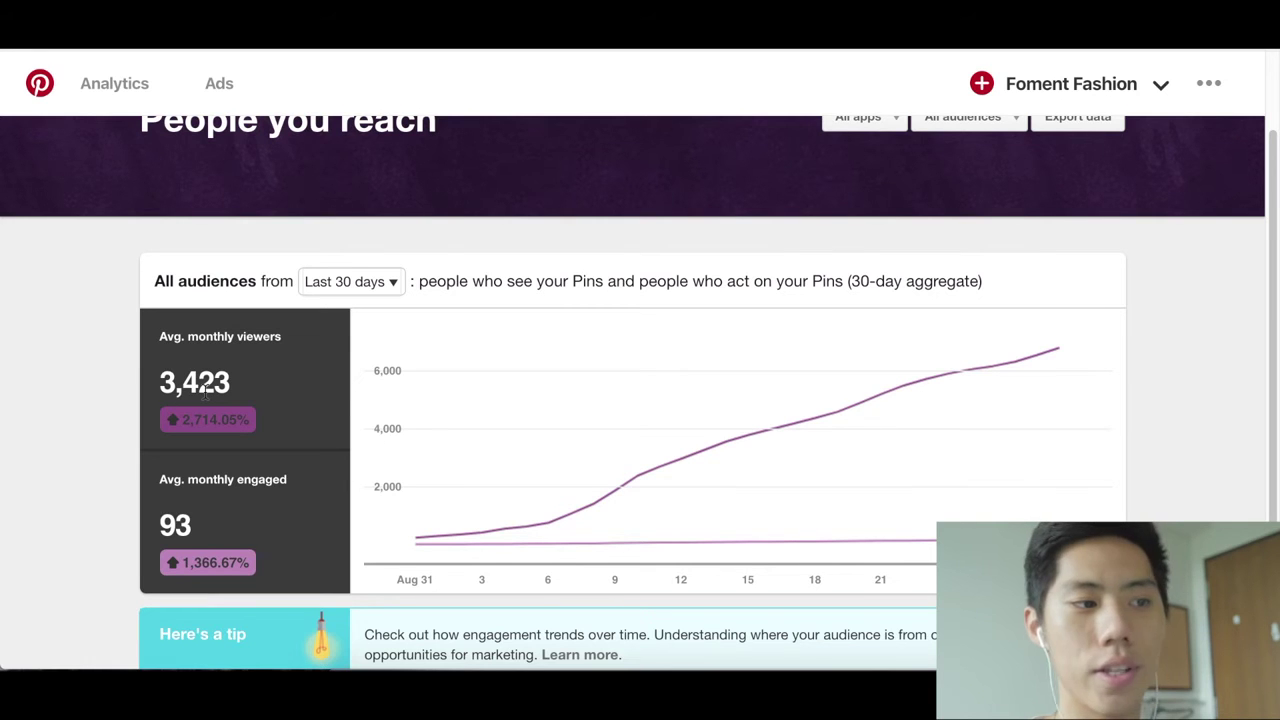
{"action": "scroll", "coordinate": [96, 326], "scroll_direction": "down", "scroll_amount": 3}
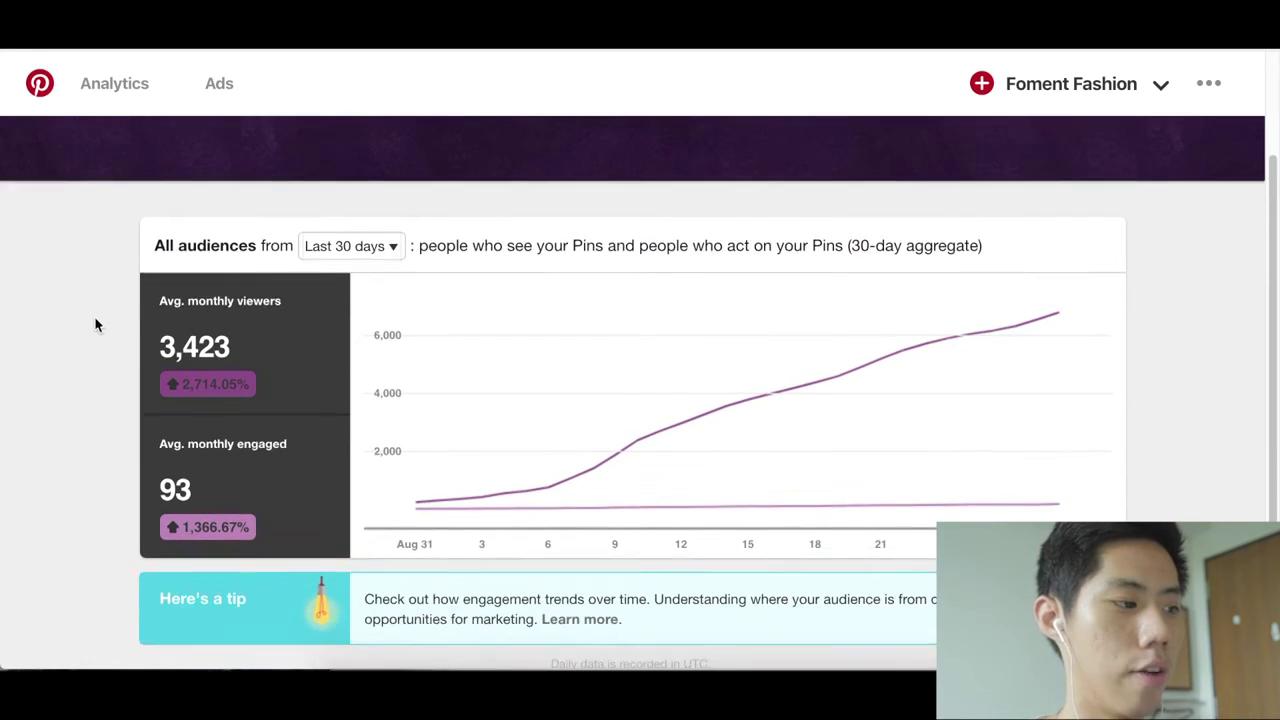
{"action": "scroll", "coordinate": [114, 306], "scroll_direction": "up", "scroll_amount": 5}
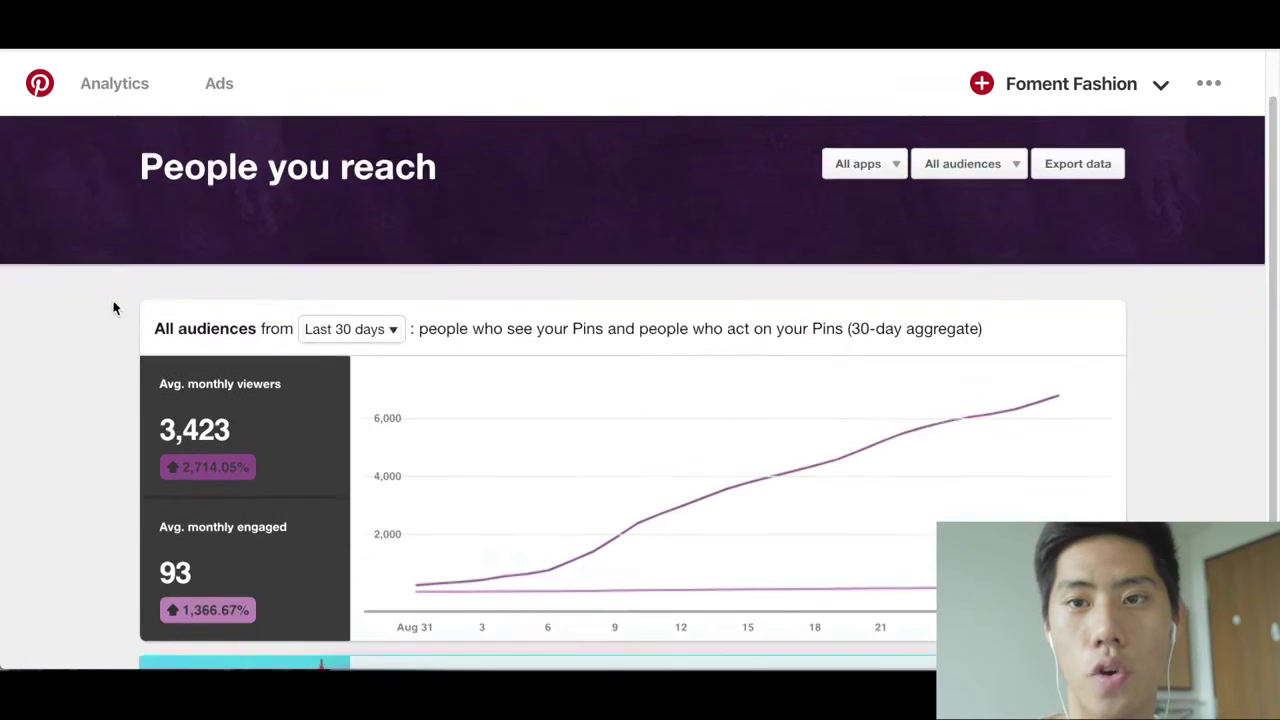
Open the Audience Insights report and examine the total audience's categories and fashion interests.
{"action": "left_click", "coordinate": [125, 88]}
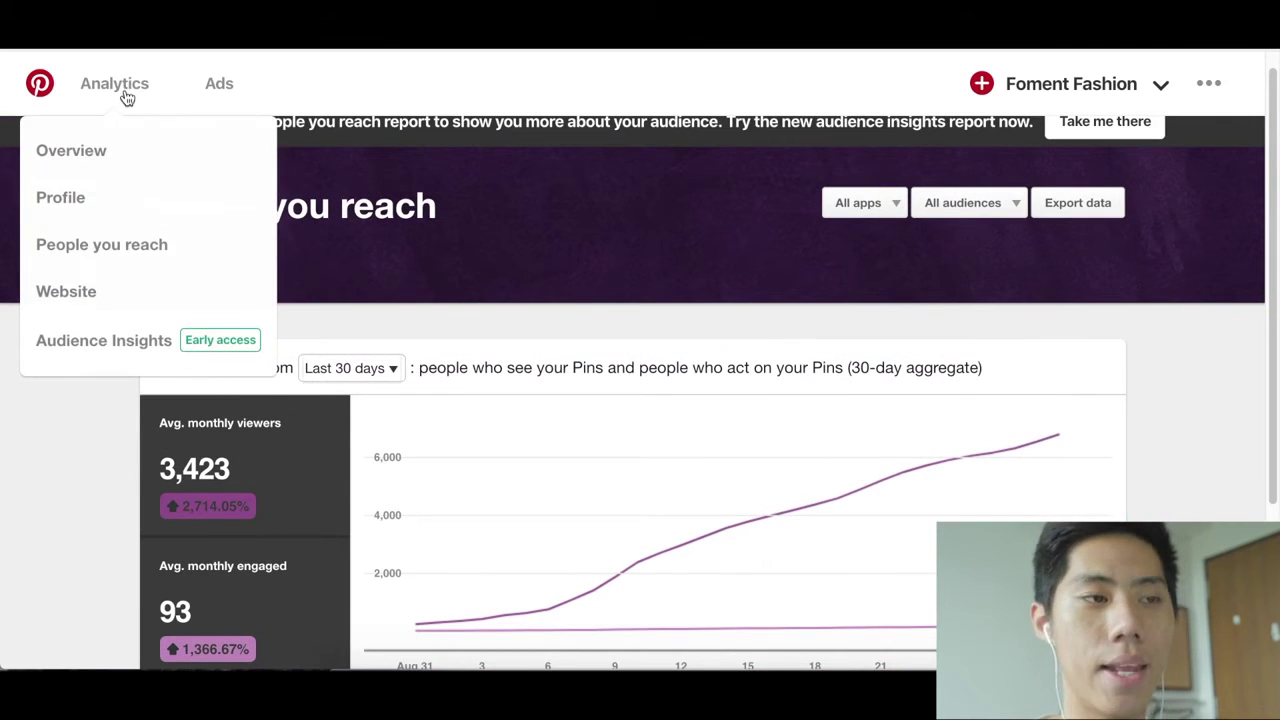
{"action": "left_click", "coordinate": [118, 350]}
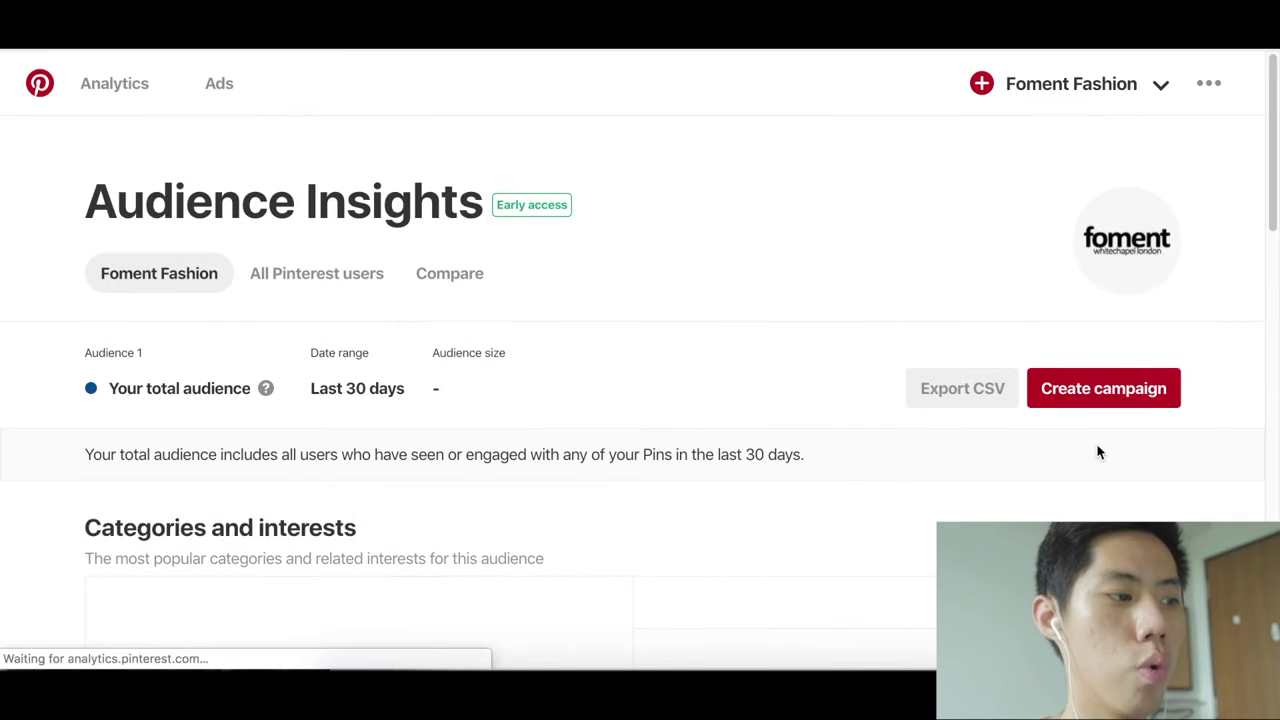
{"action": "scroll", "coordinate": [1003, 445], "scroll_direction": "down", "scroll_amount": 2}
{"action": "scroll", "coordinate": [1003, 373], "scroll_direction": "up", "scroll_amount": 1}
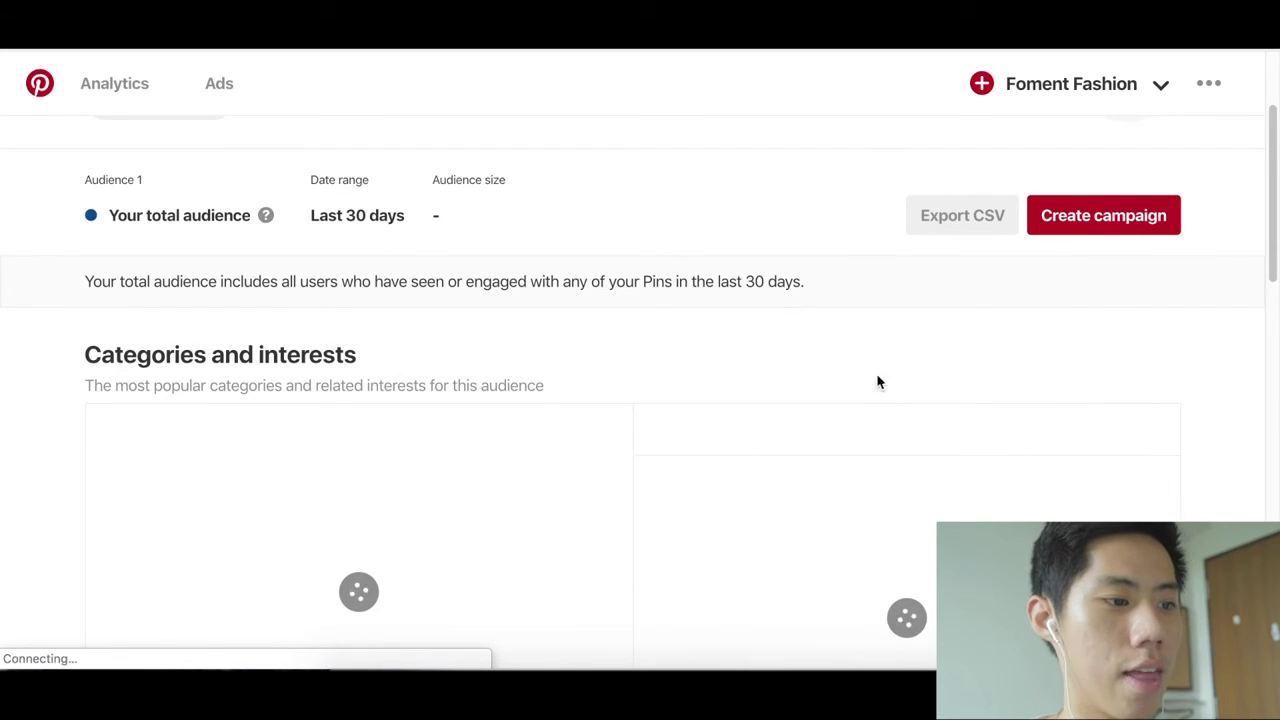
{"action": "scroll", "coordinate": [880, 375], "scroll_direction": "down", "scroll_amount": 1}
{"action": "scroll", "coordinate": [875, 305], "scroll_direction": "down", "scroll_amount": 1}
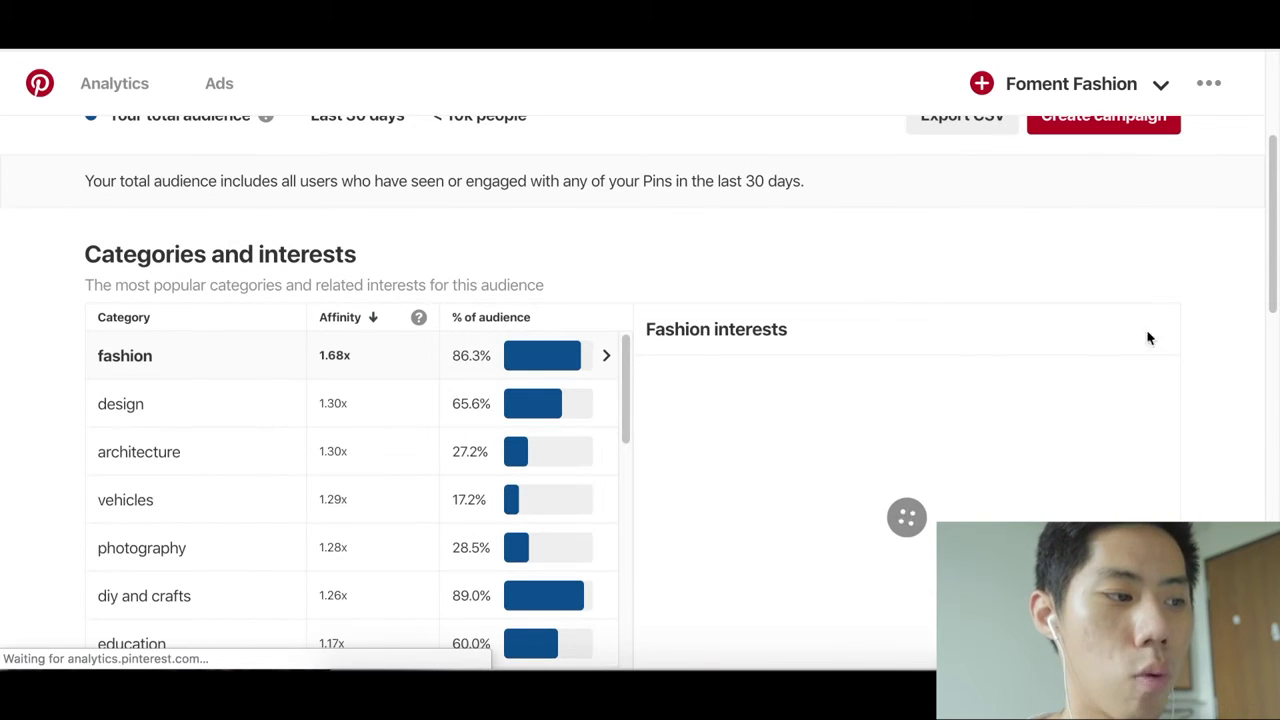
{"action": "scroll", "coordinate": [950, 301], "scroll_direction": "down", "scroll_amount": 1}
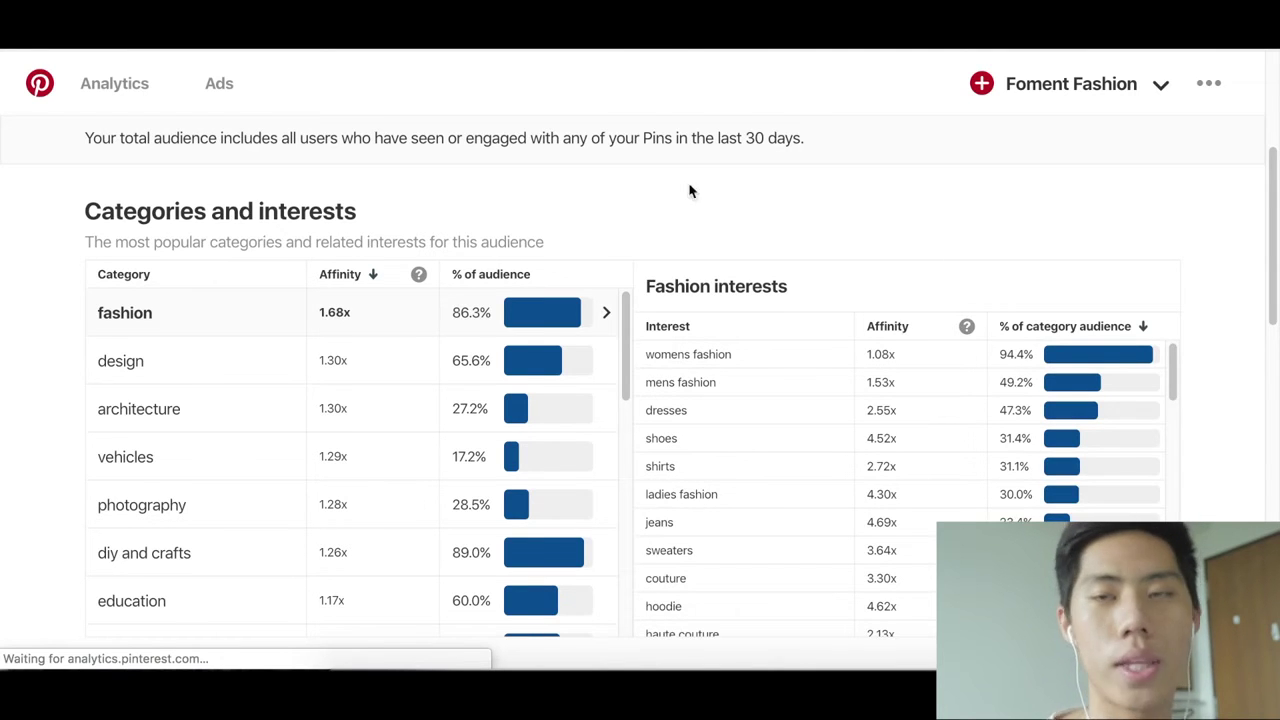
Examine the audience's age, gender, location and device breakdowns in Audience Insights.
{"action": "scroll", "coordinate": [695, 185], "scroll_direction": "down", "scroll_amount": 1}
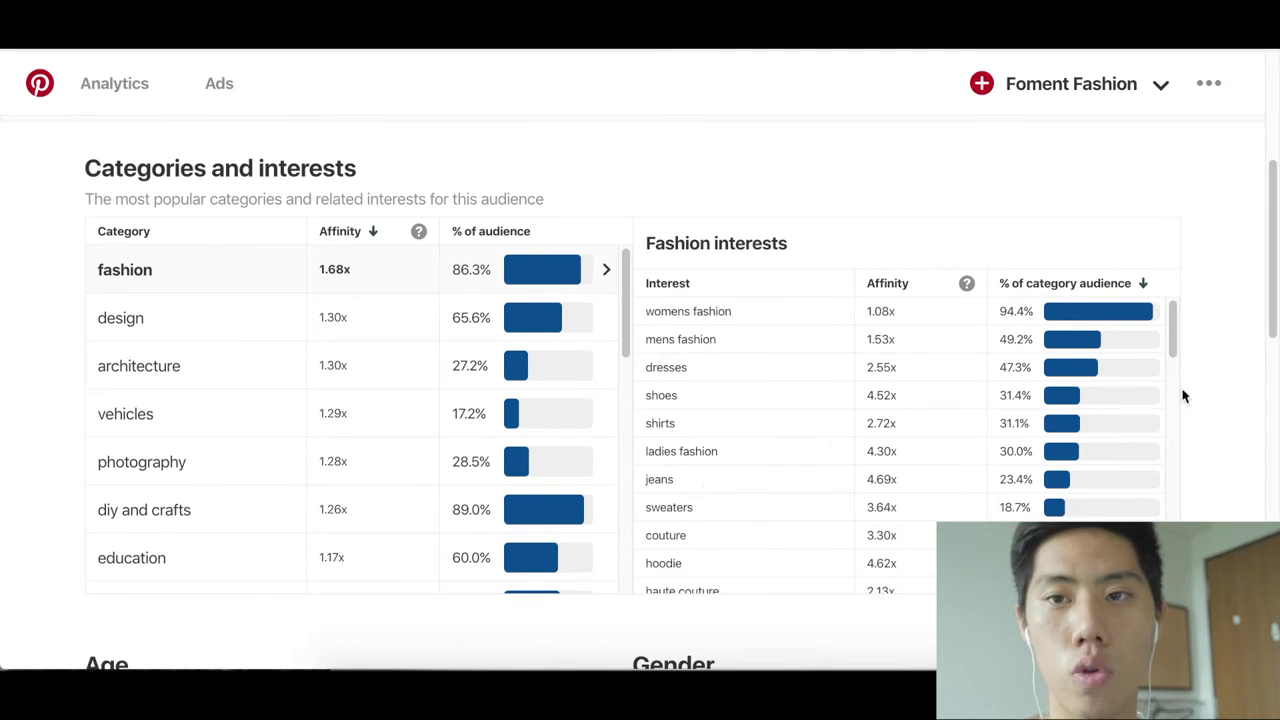
{"action": "scroll", "coordinate": [1249, 390], "scroll_direction": "down", "scroll_amount": 5}
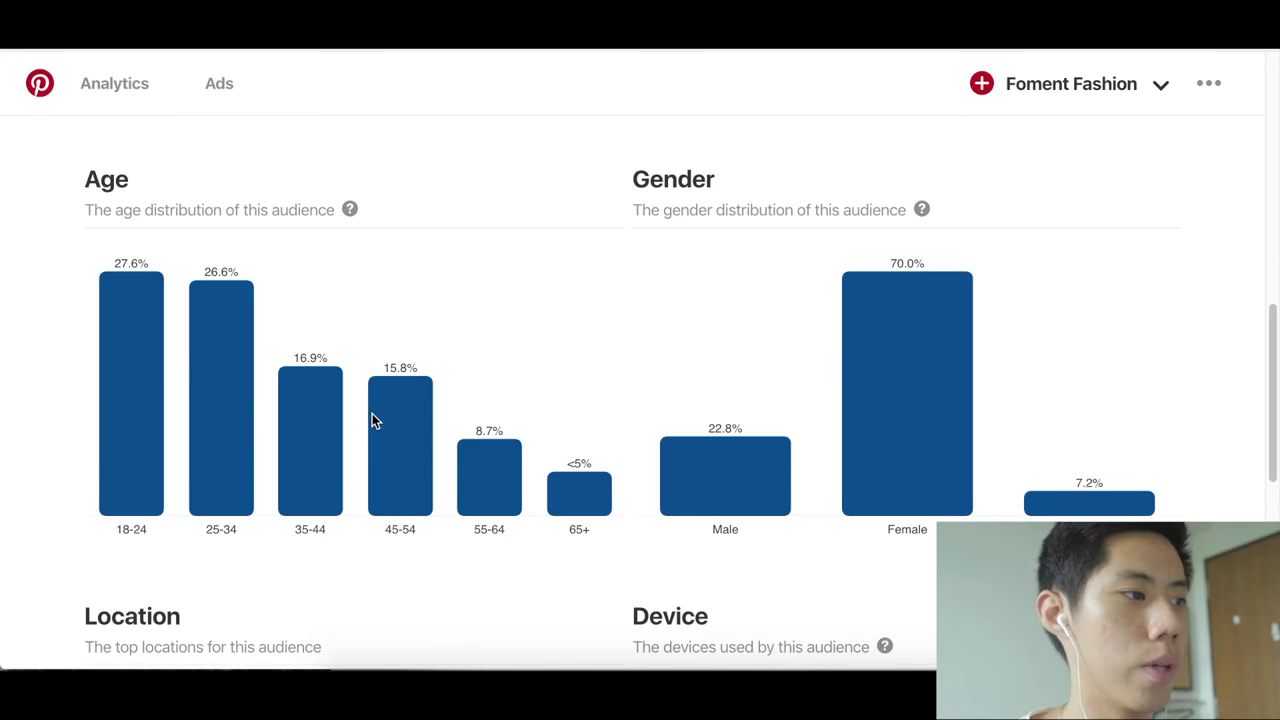
{"action": "scroll", "coordinate": [386, 400], "scroll_direction": "down", "scroll_amount": 5}
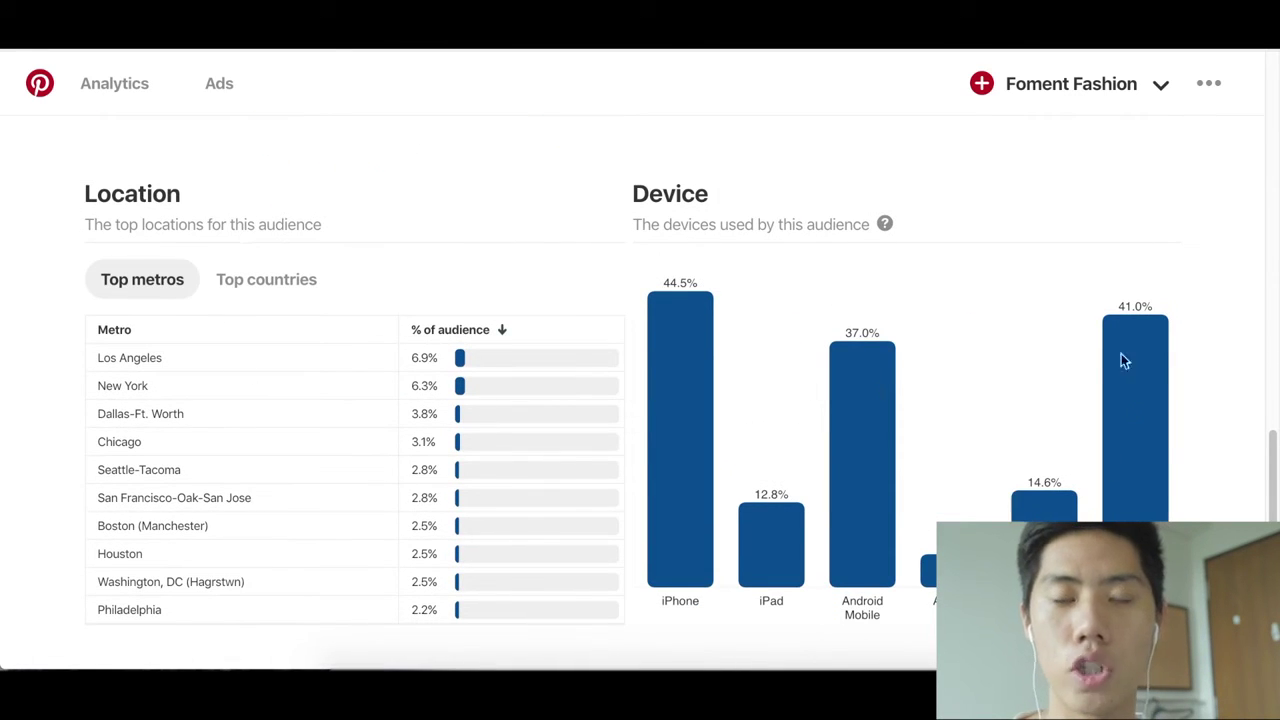
Review the full device chart in Audience Insights and return to the categories and interests tables.
{"action": "scroll", "coordinate": [955, 312], "scroll_direction": "down", "scroll_amount": 2}
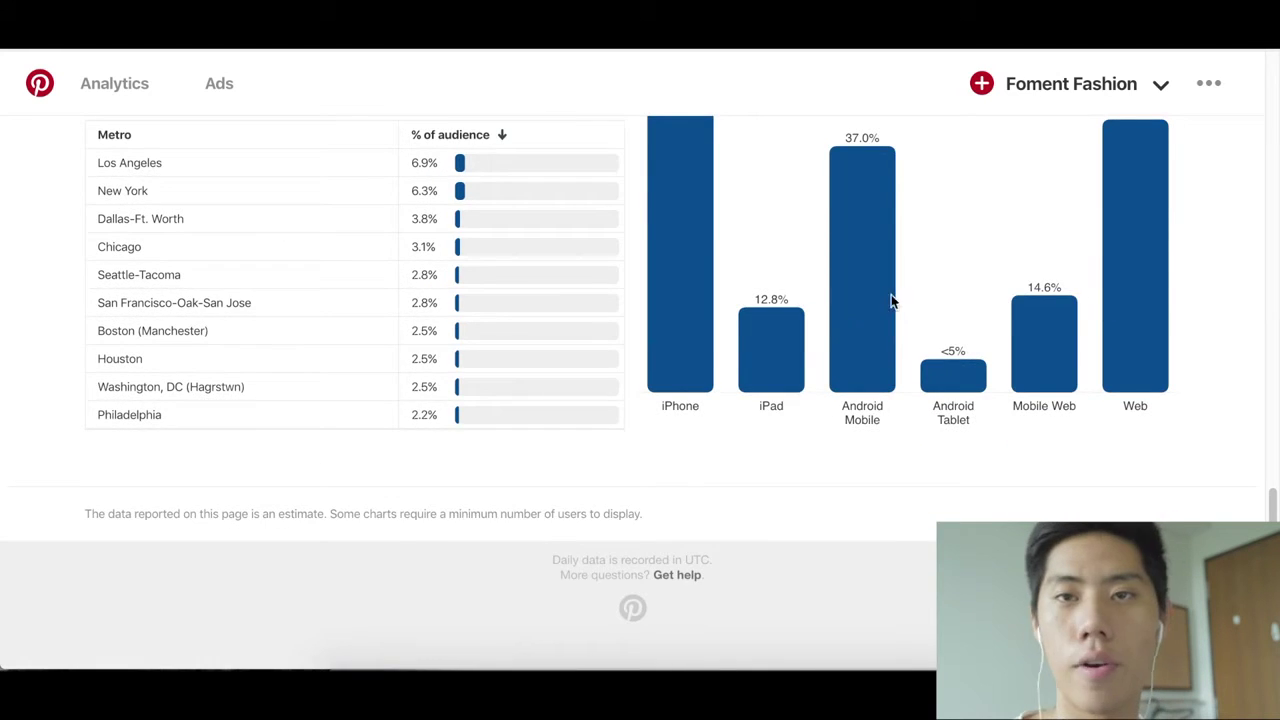
{"action": "scroll", "coordinate": [893, 302], "scroll_direction": "up", "scroll_amount": 15}
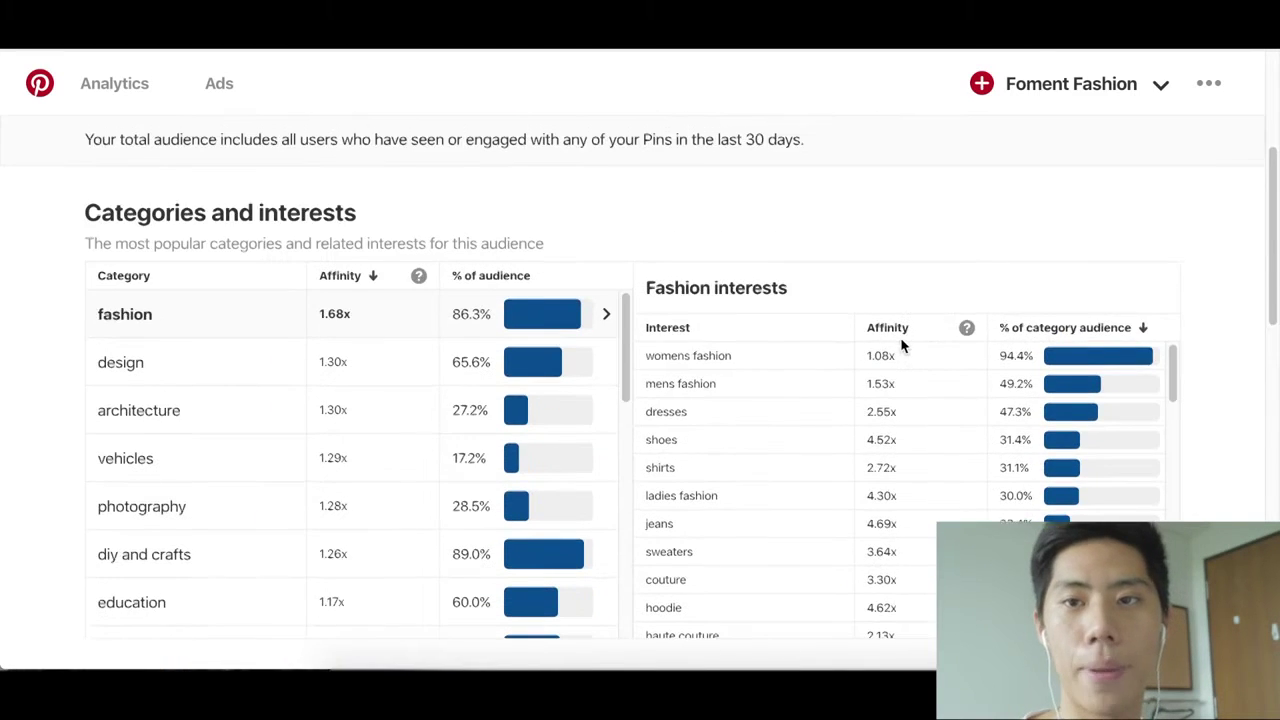
{"action": "scroll", "coordinate": [901, 345], "scroll_direction": "up", "scroll_amount": 3}
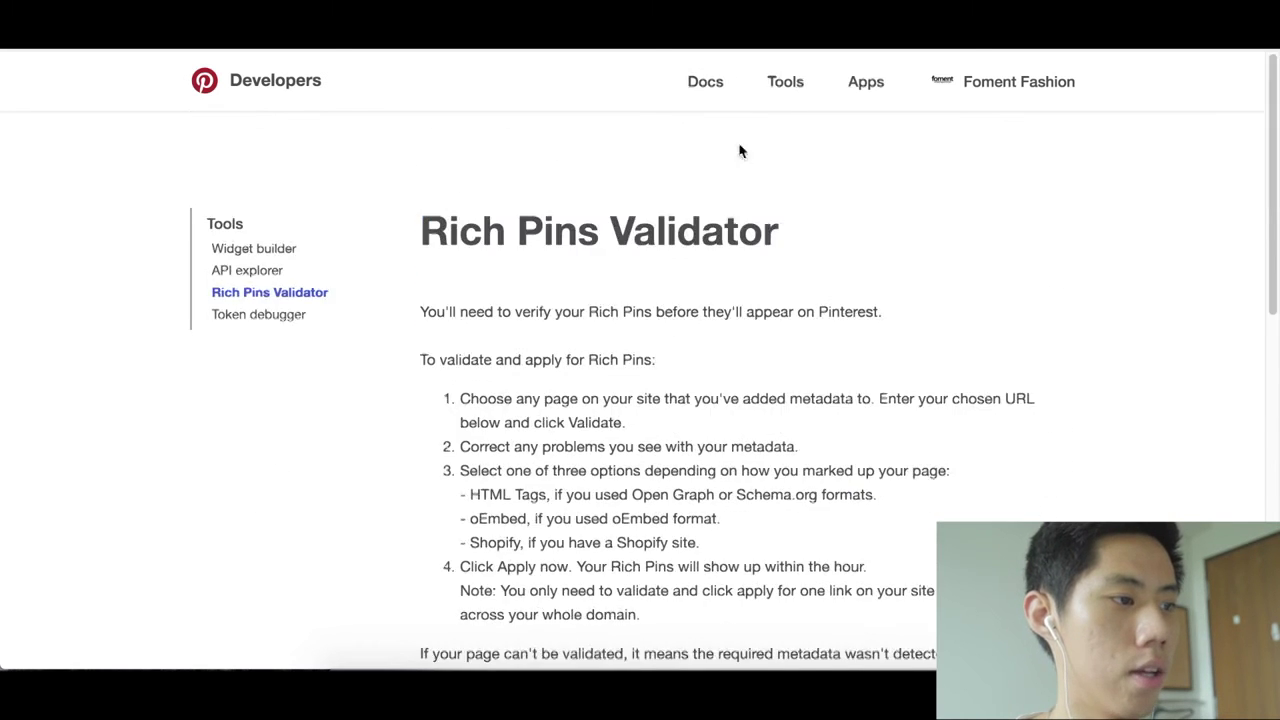
{"action": "scroll", "coordinate": [765, 395], "scroll_direction": "down", "scroll_amount": 3}
{"action": "scroll", "coordinate": [765, 388], "scroll_direction": "down", "scroll_amount": 1}
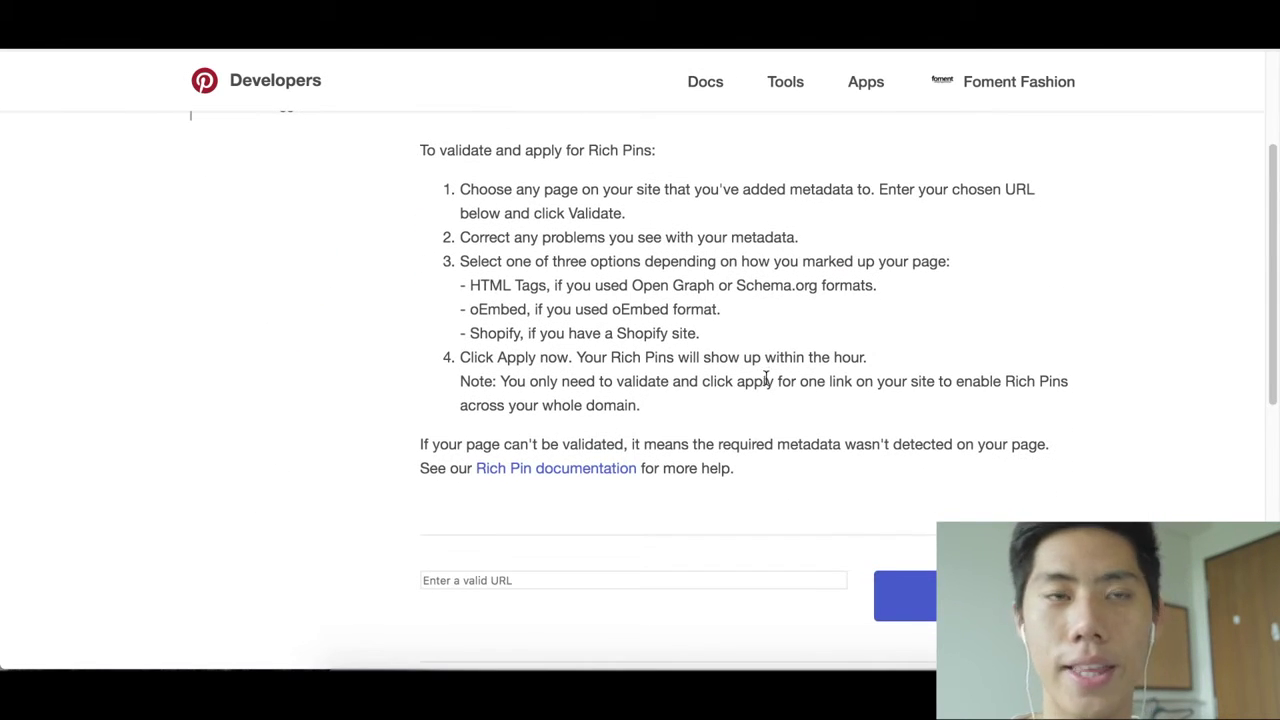
{"action": "scroll", "coordinate": [700, 370], "scroll_direction": "up", "scroll_amount": 5}
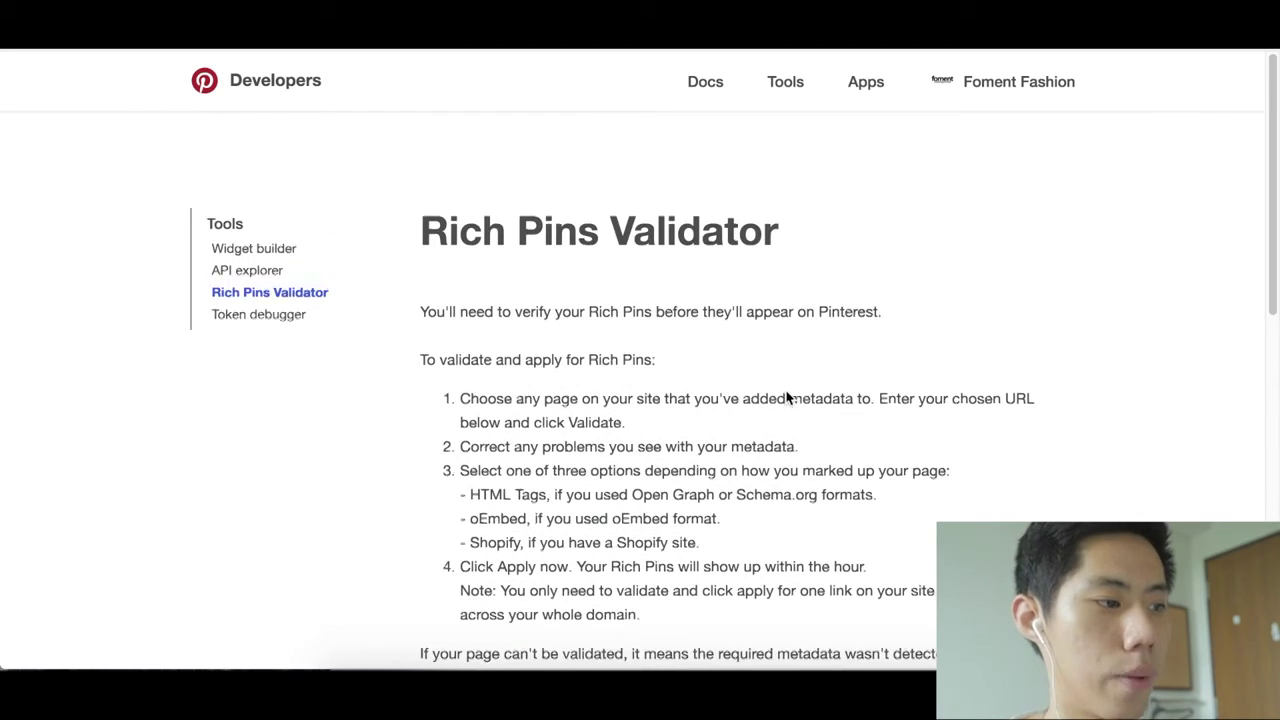
{"action": "scroll", "coordinate": [800, 395], "scroll_direction": "down", "scroll_amount": 2}
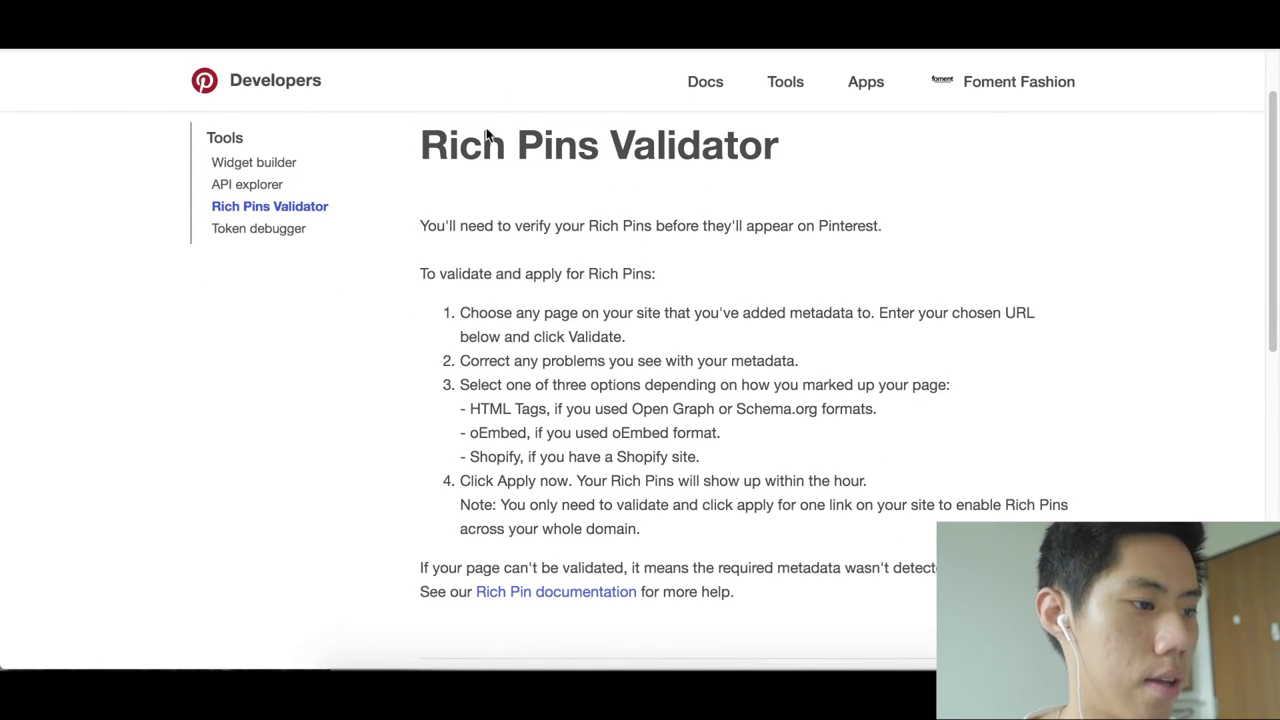
{"action": "scroll", "coordinate": [717, 466], "scroll_direction": "down", "scroll_amount": 5}
{"action": "left_click", "coordinate": [528, 299]}
{"action": "type", "text": "https://fomentfashion.com/collections/watches-1/products/dressdown-silver"}
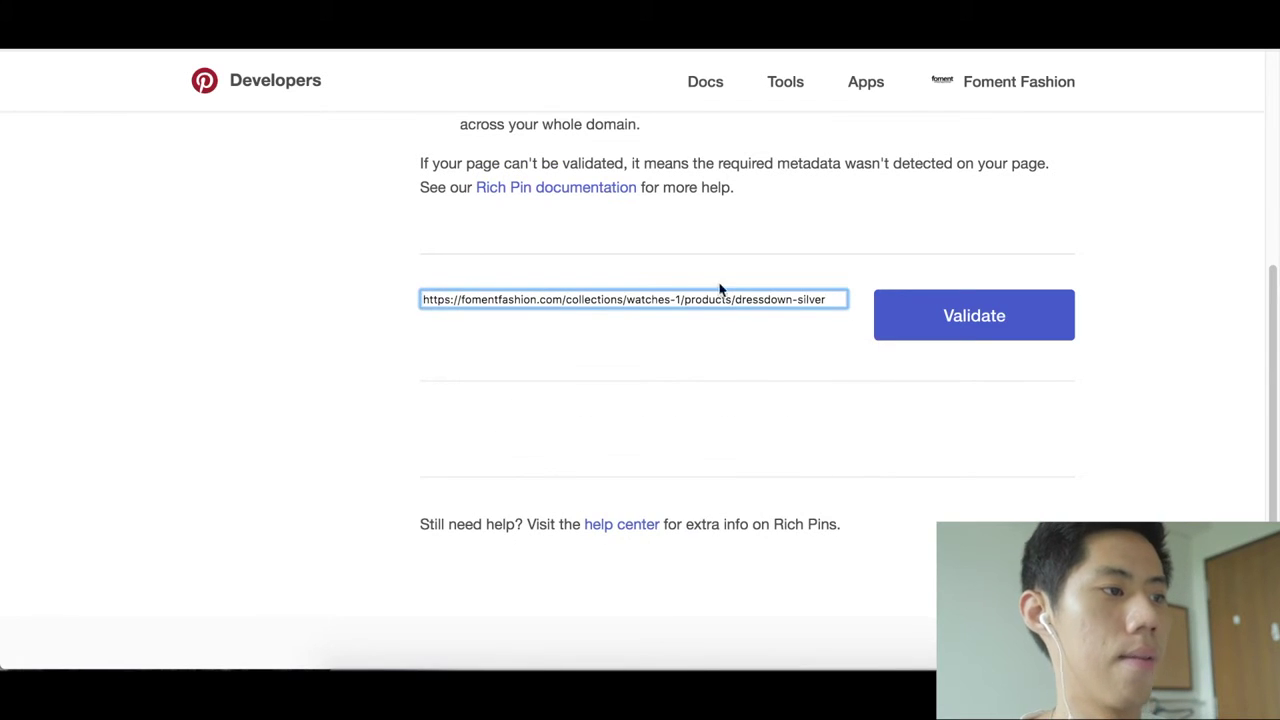
{"action": "scroll", "coordinate": [908, 285], "scroll_direction": "up", "scroll_amount": 2}
{"action": "left_click", "coordinate": [965, 478]}
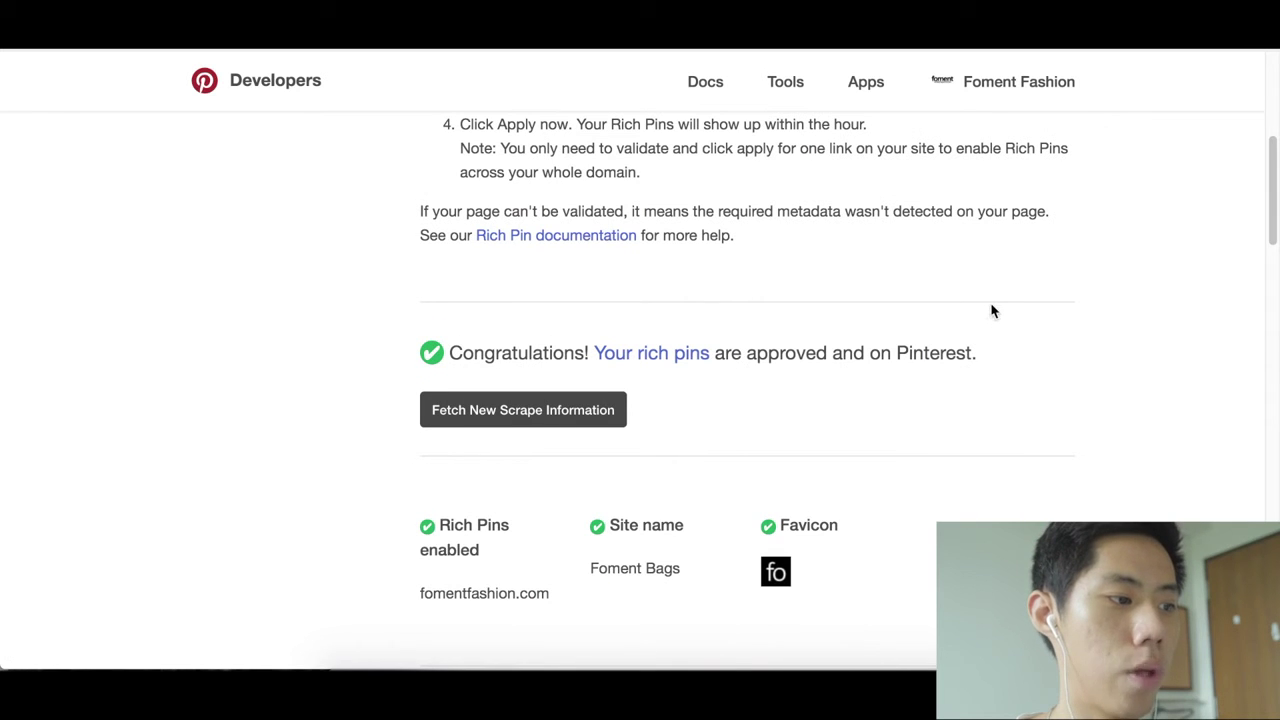
Examine the Rich Pins validation results, including the site details and the product name, availability, price and currency.
{"action": "scroll", "coordinate": [914, 371], "scroll_direction": "down", "scroll_amount": 3}
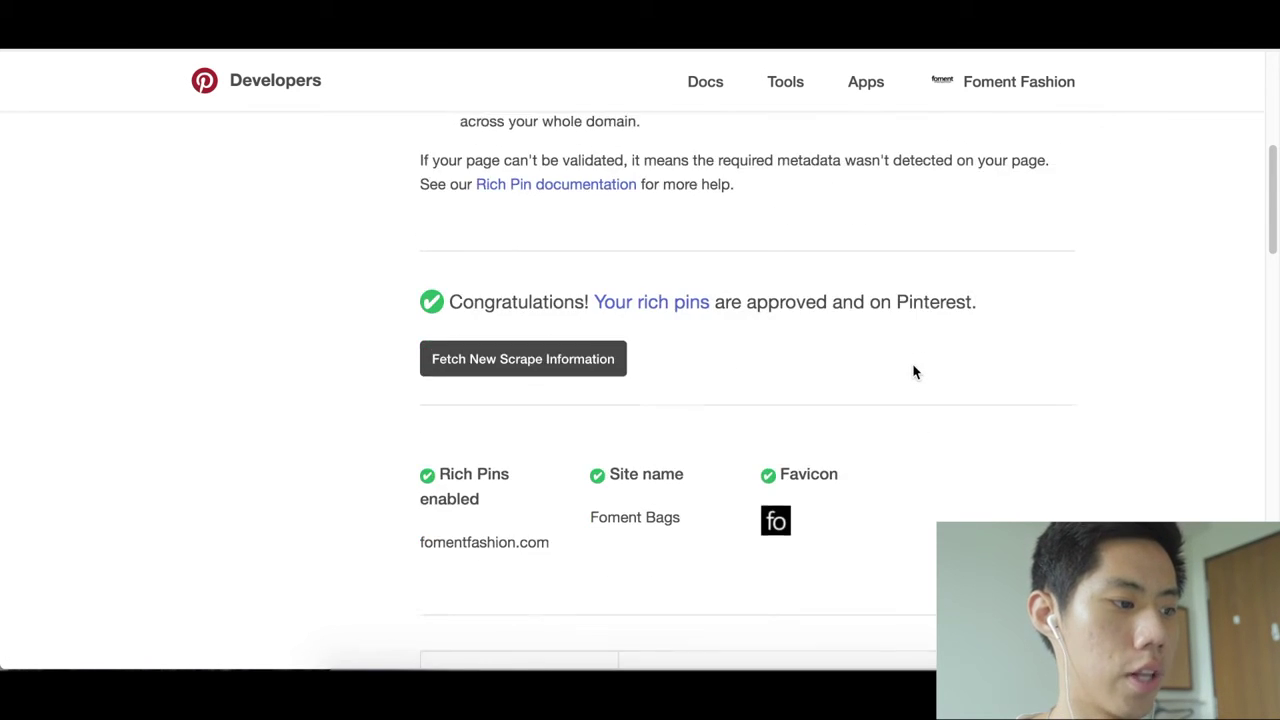
{"action": "scroll", "coordinate": [620, 270], "scroll_direction": "down", "scroll_amount": 10}
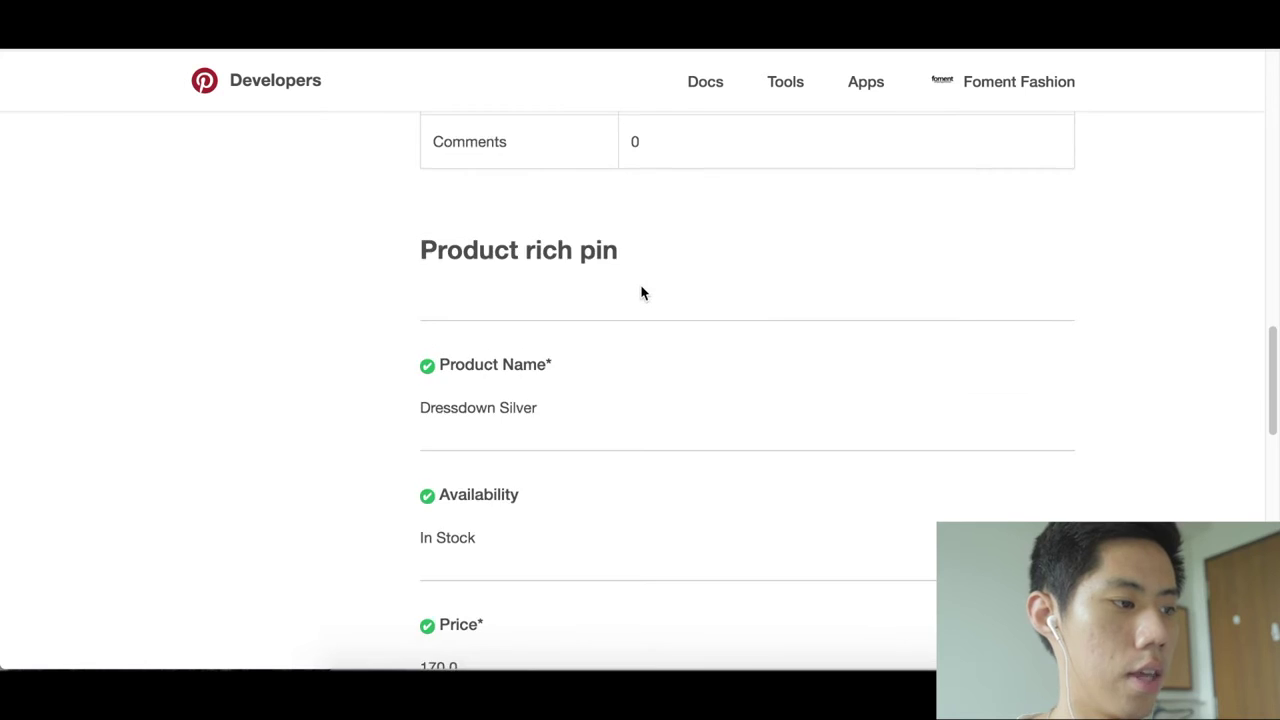
{"action": "scroll", "coordinate": [470, 400], "scroll_direction": "down", "scroll_amount": 2}
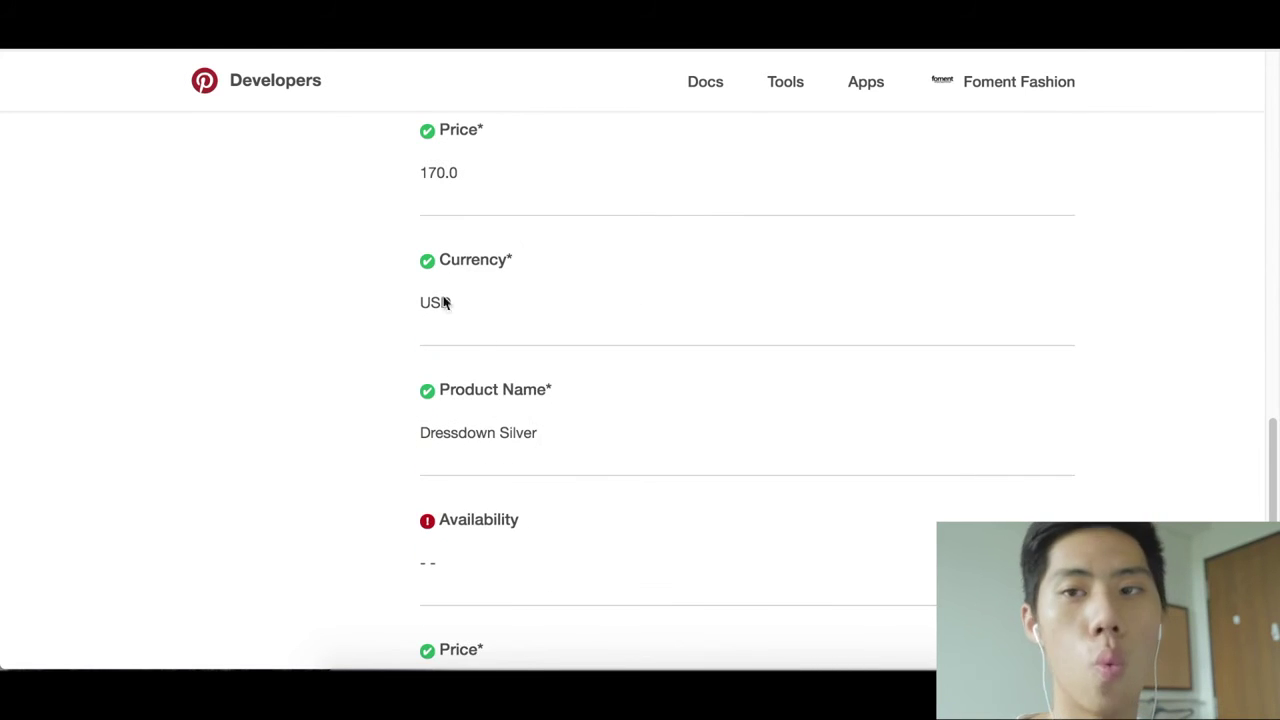
{"action": "scroll", "coordinate": [500, 430], "scroll_direction": "down", "scroll_amount": 1}
{"action": "scroll", "coordinate": [480, 530], "scroll_direction": "down", "scroll_amount": 7}
{"action": "scroll", "coordinate": [474, 546], "scroll_direction": "up", "scroll_amount": 6}
{"action": "scroll", "coordinate": [500, 360], "scroll_direction": "up", "scroll_amount": 2}
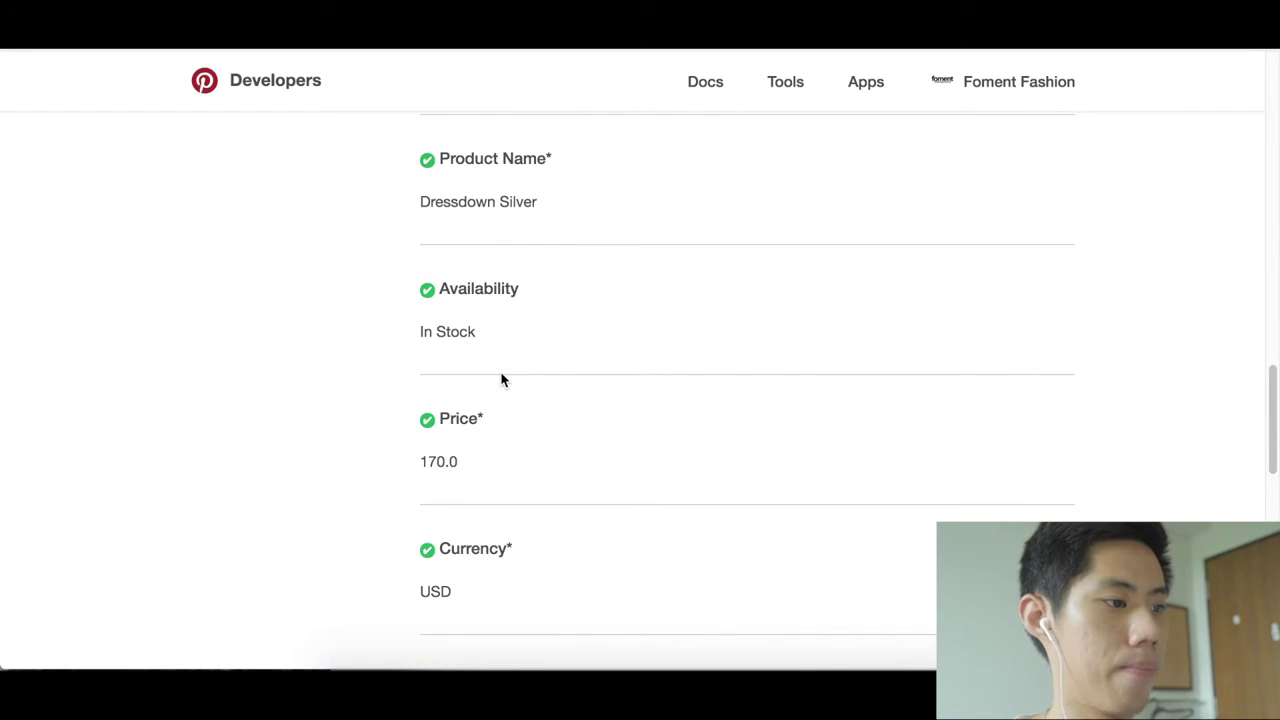
{"action": "scroll", "coordinate": [609, 380], "scroll_direction": "up", "scroll_amount": 7}
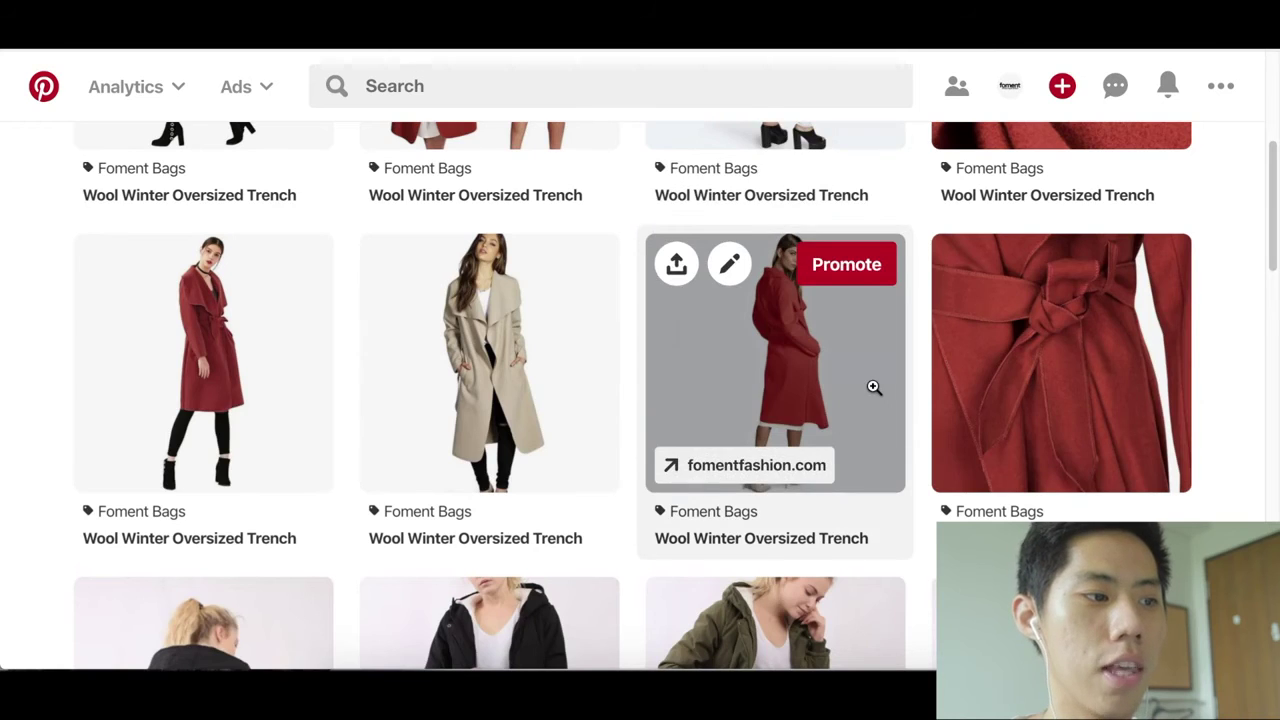
Browse the fomentfashion.com pins and open the black Wool Winter Oversized Trench pin.
{"action": "scroll", "coordinate": [883, 391], "scroll_direction": "up", "scroll_amount": 3}
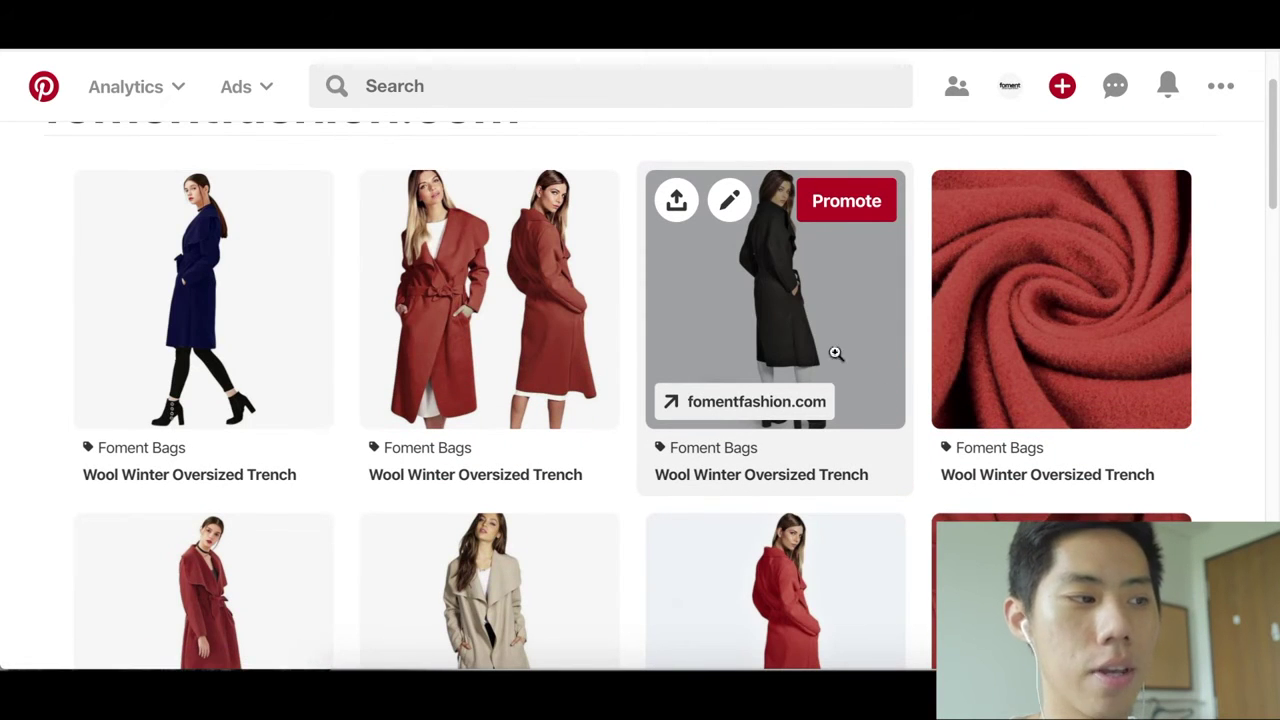
{"action": "left_click", "coordinate": [819, 317]}
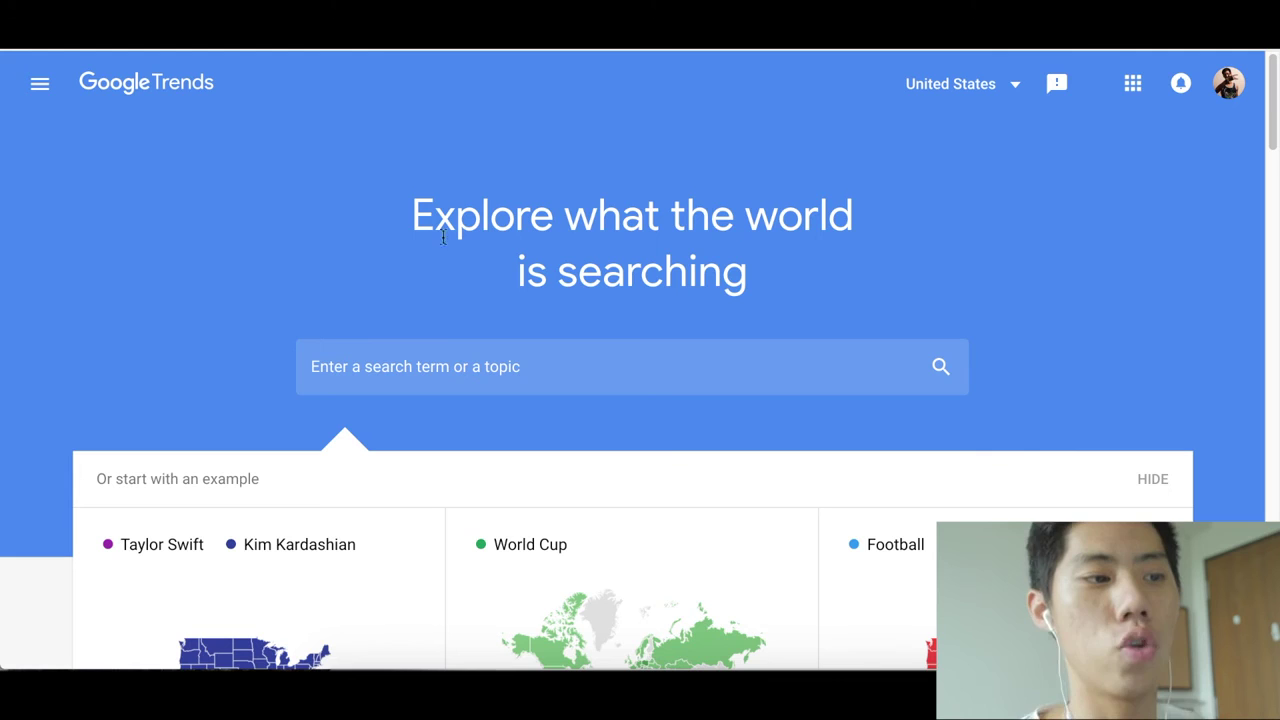
Switch to Google Trends, search for "wool jacket", and examine its interest over time.
{"action": "left_click", "coordinate": [545, 370]}
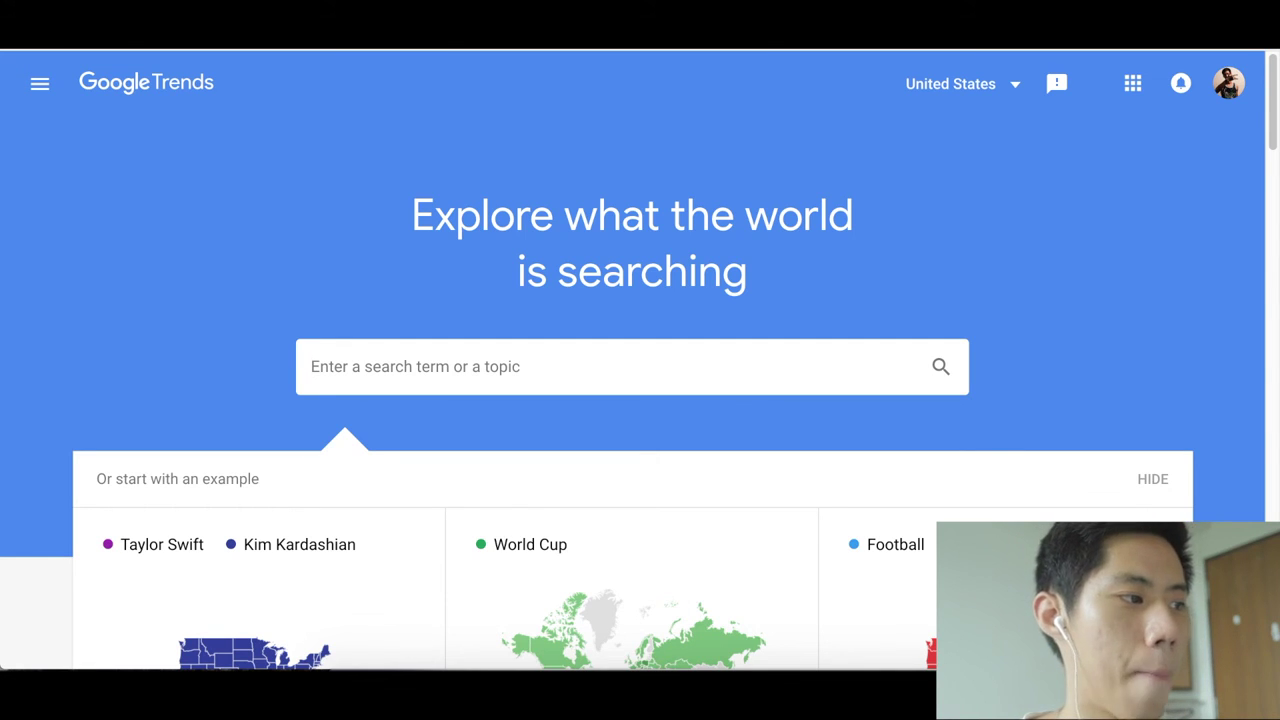
{"action": "type", "text": "wool jacket"}
{"action": "key", "text": "Return"}
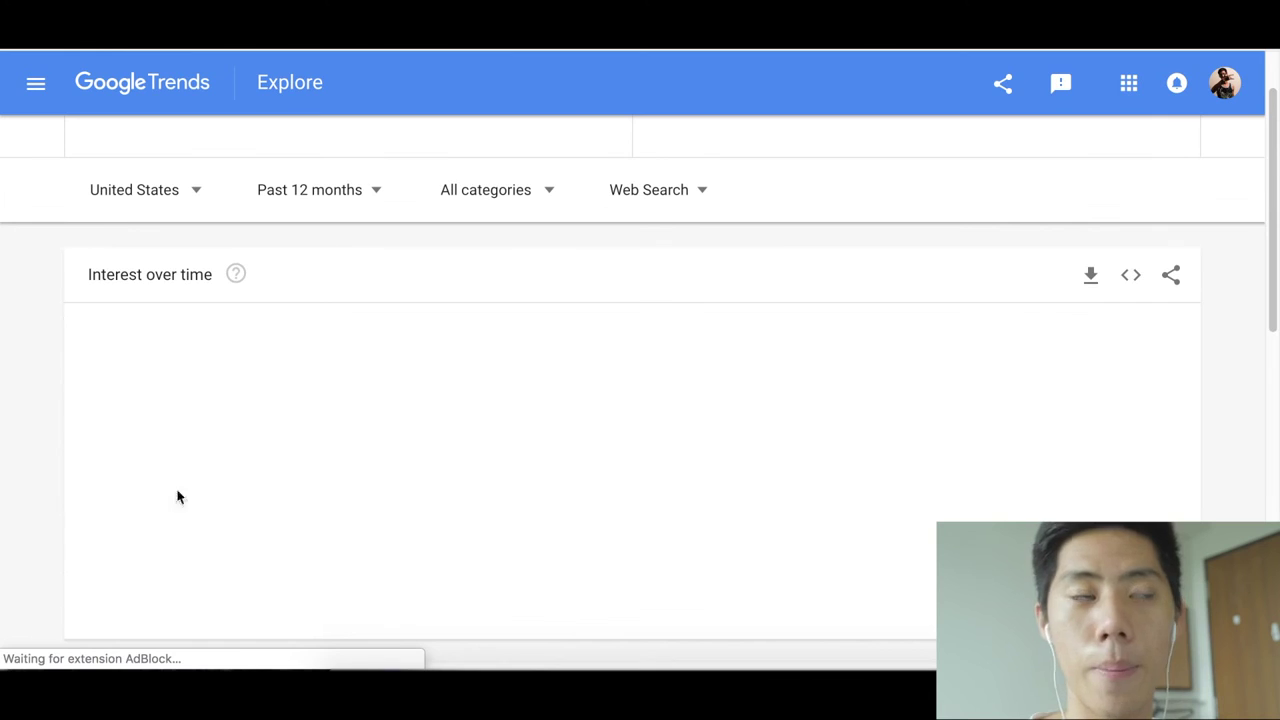
{"action": "scroll", "coordinate": [303, 426], "scroll_direction": "down", "scroll_amount": 2}
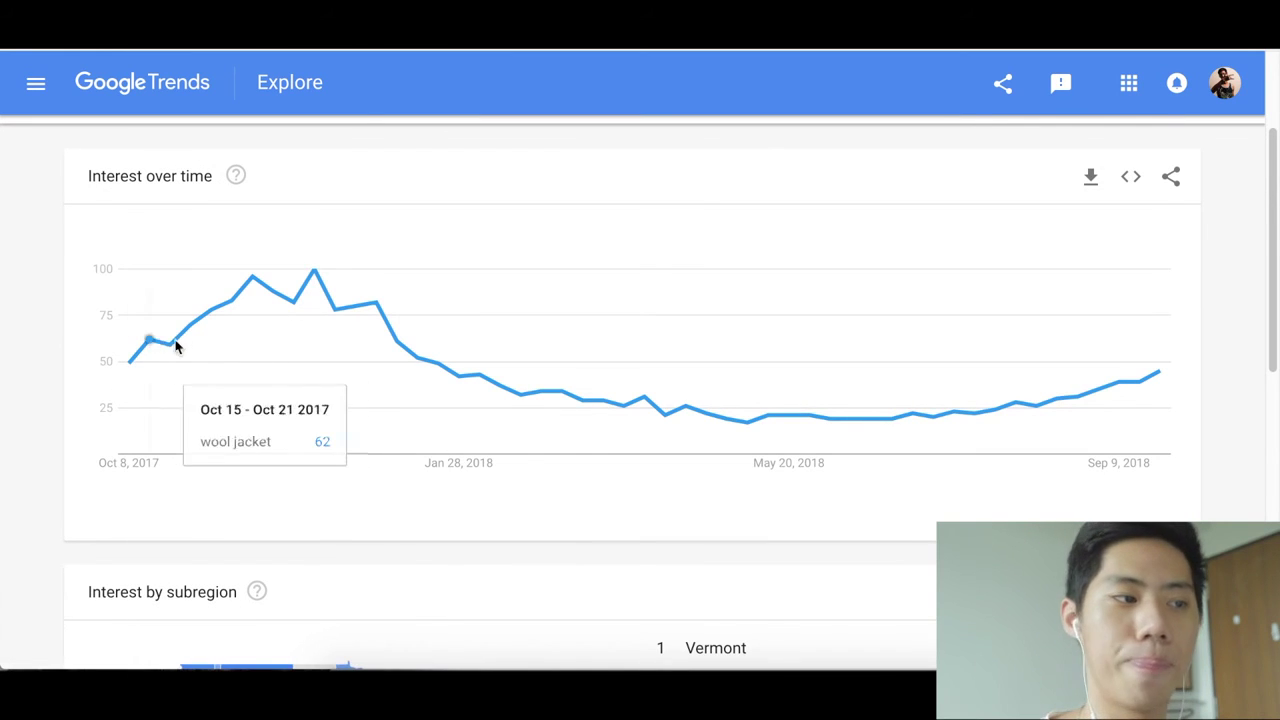